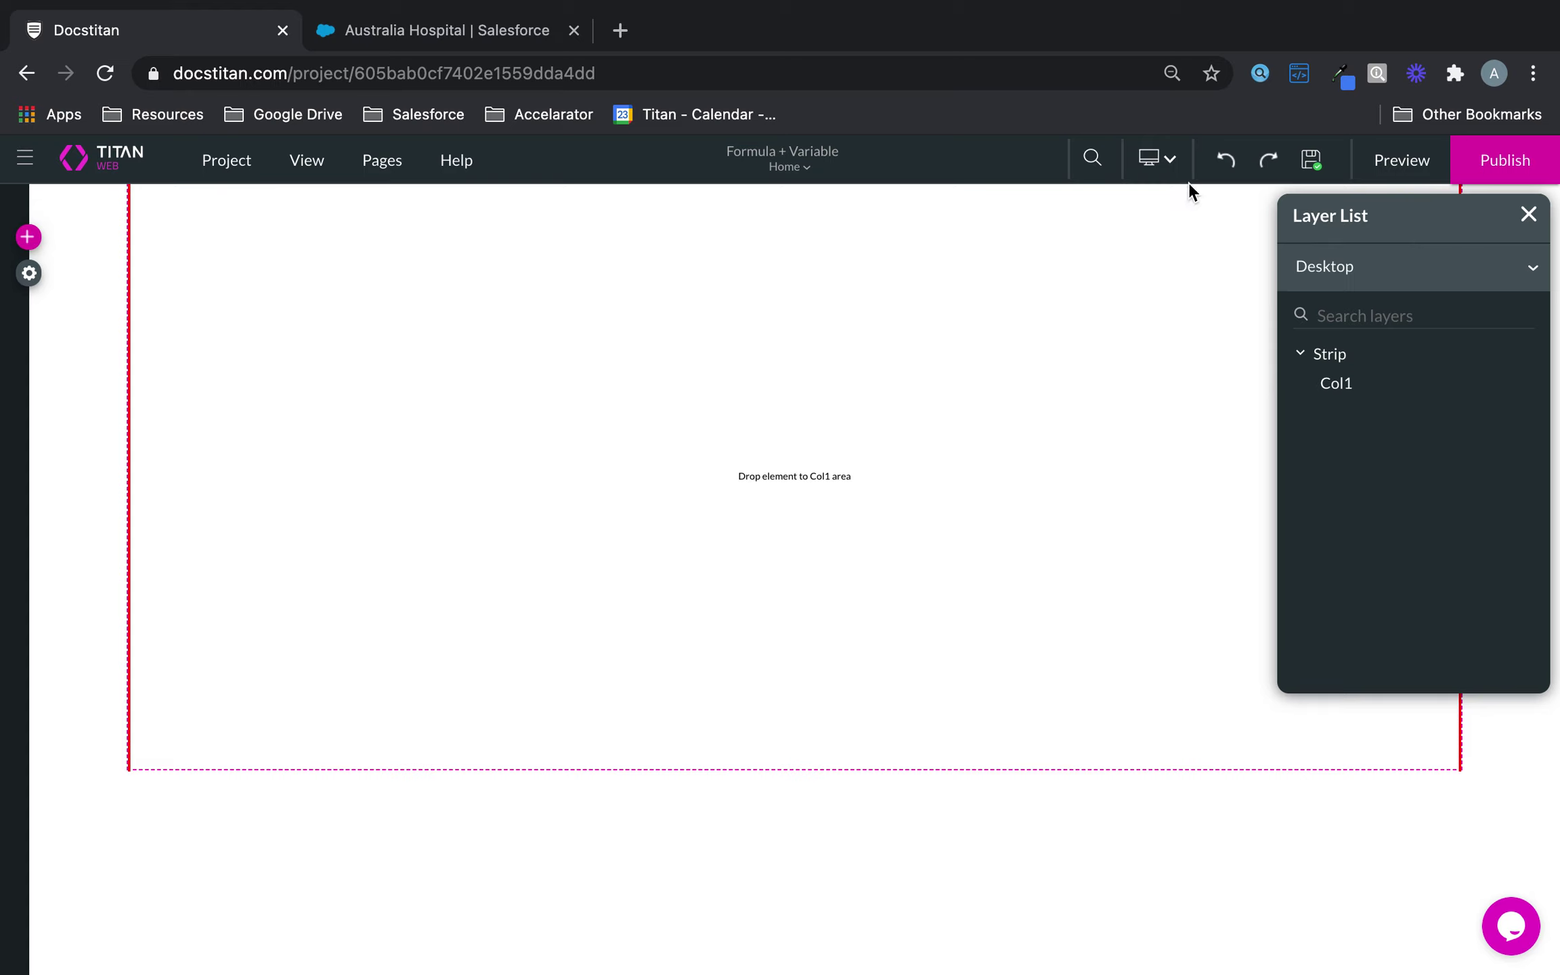
- Reset the Mobile (L) device layout's styles and confirm the reset
left_click(1161, 162)
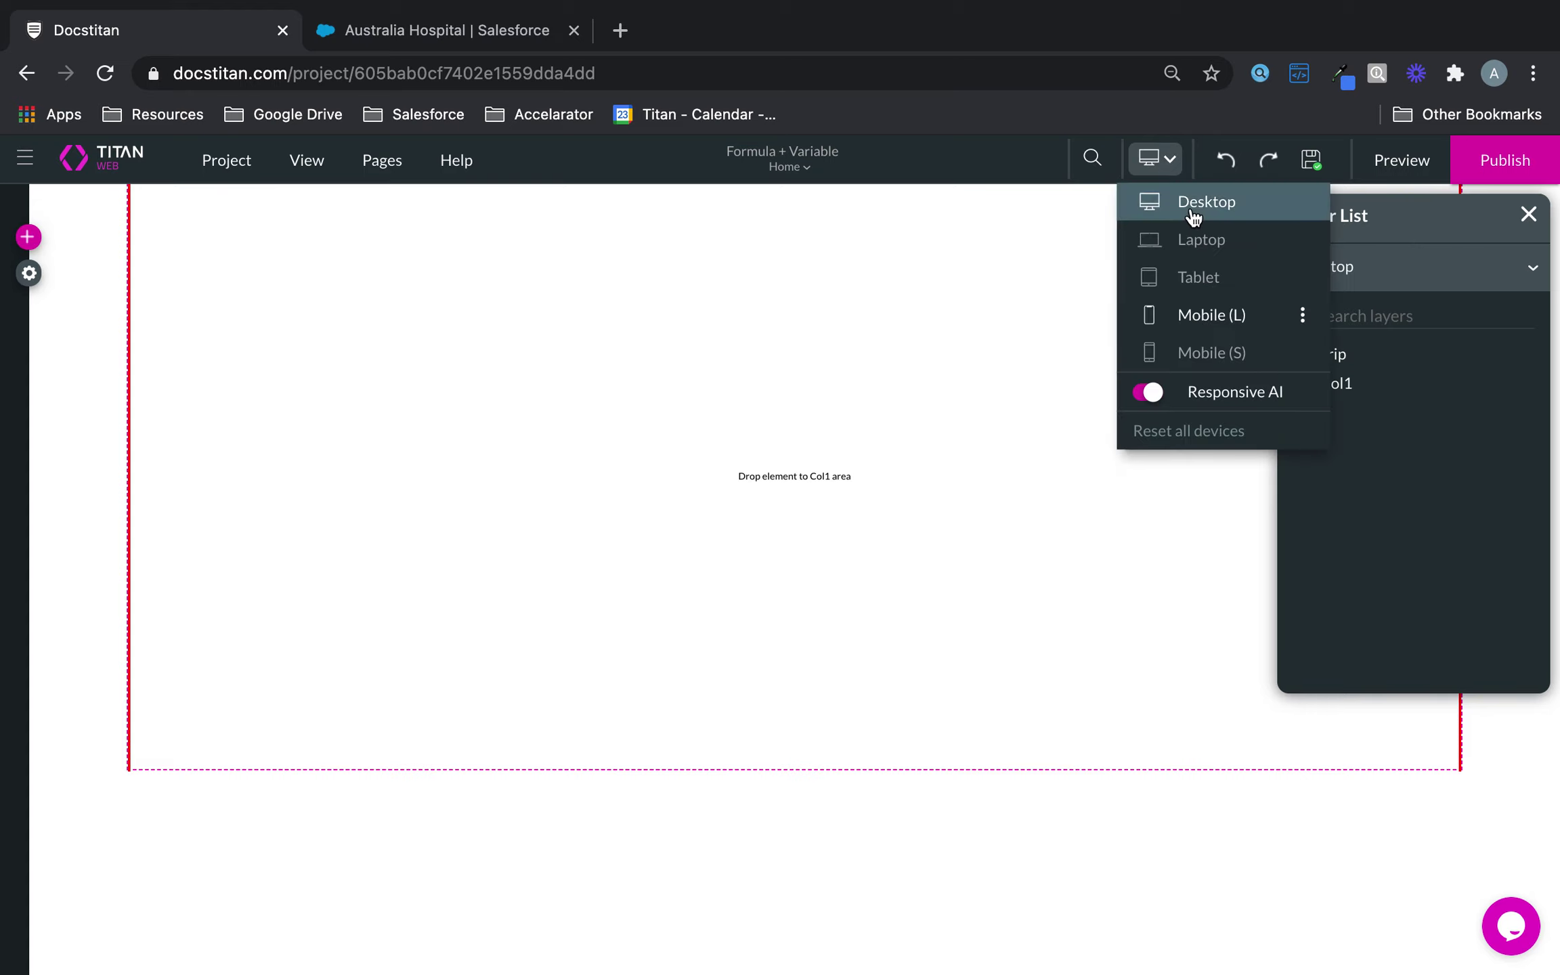
left_click(1304, 315)
left_click(1341, 392)
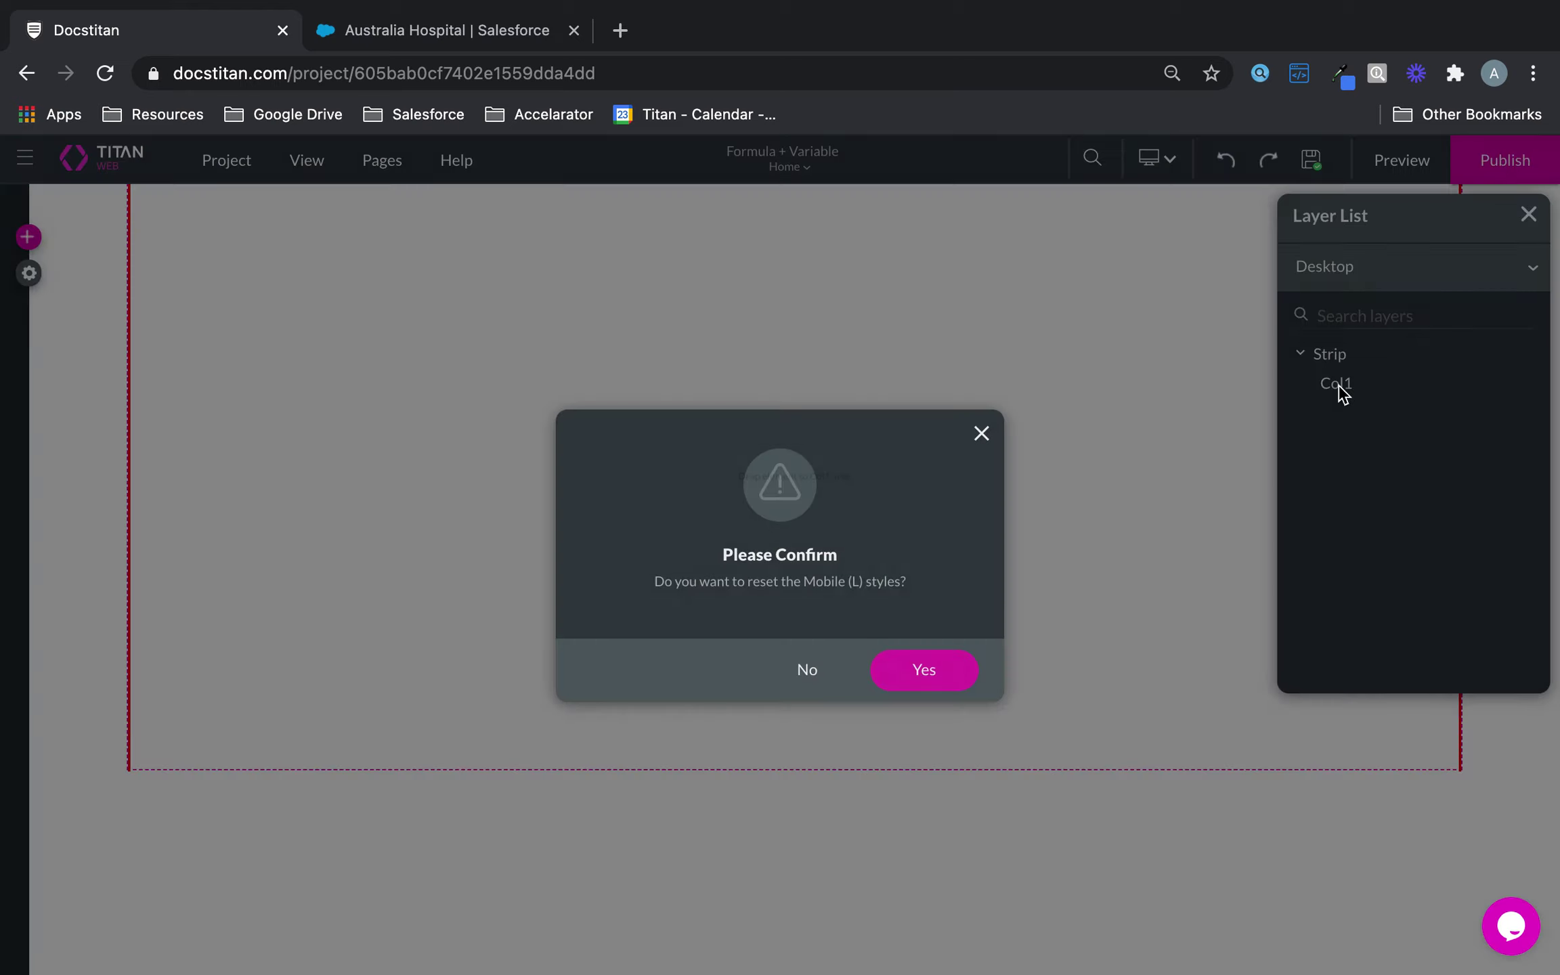
left_click(971, 675)
left_click(1166, 179)
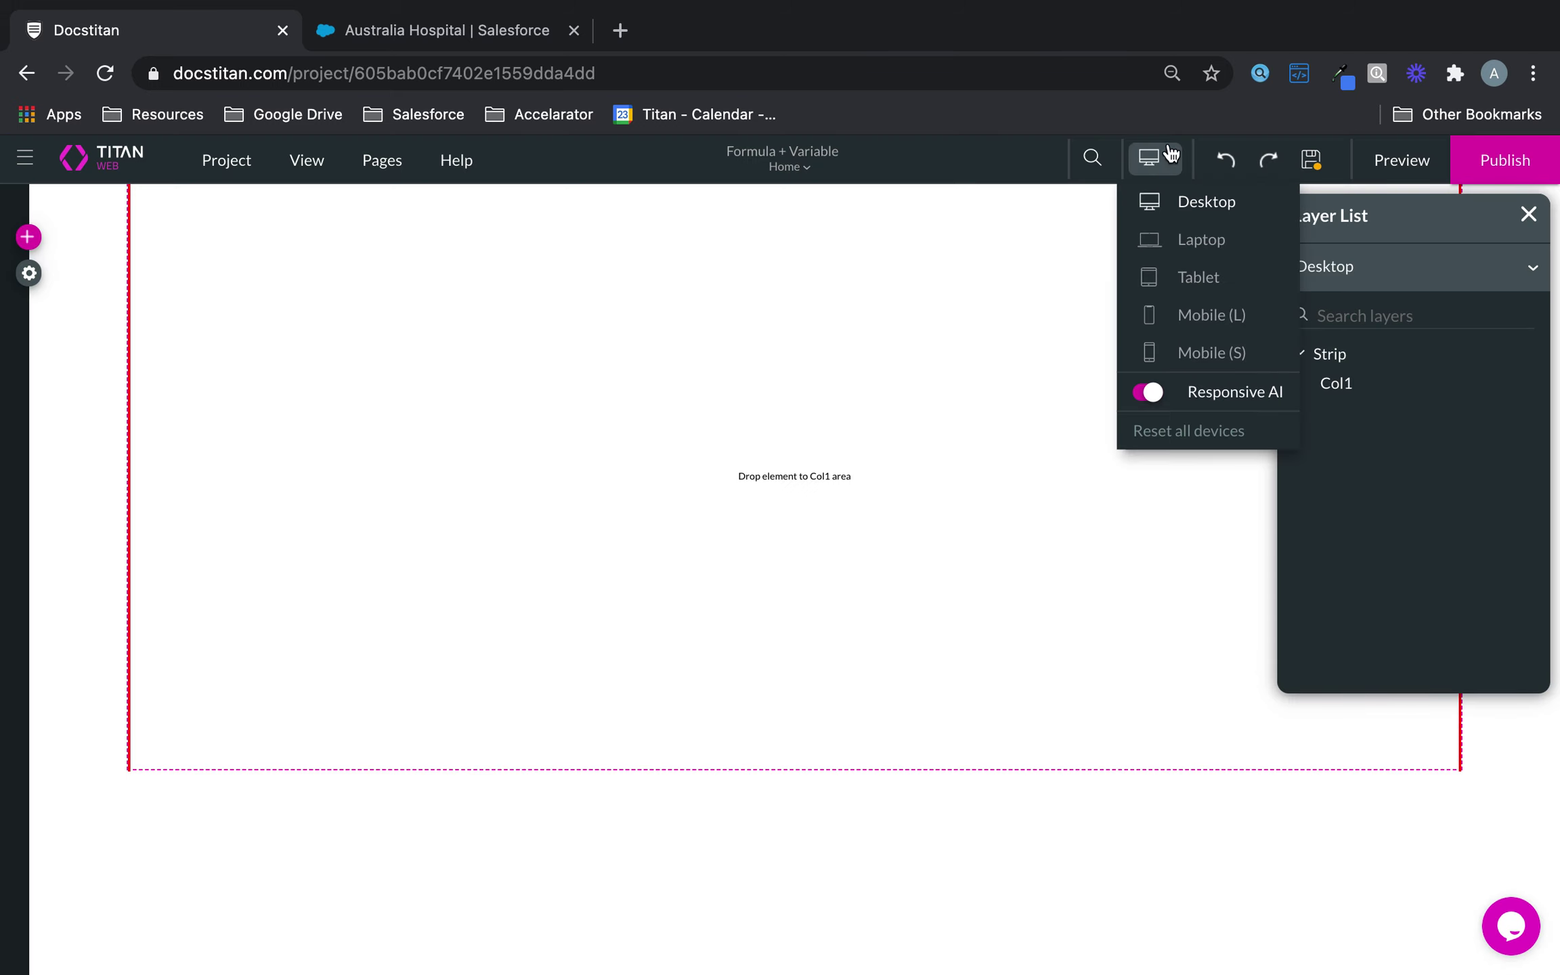
- Drag a Form template with rows and a Submit button into Col1 of the strip
left_click(739, 305)
left_click(26, 240)
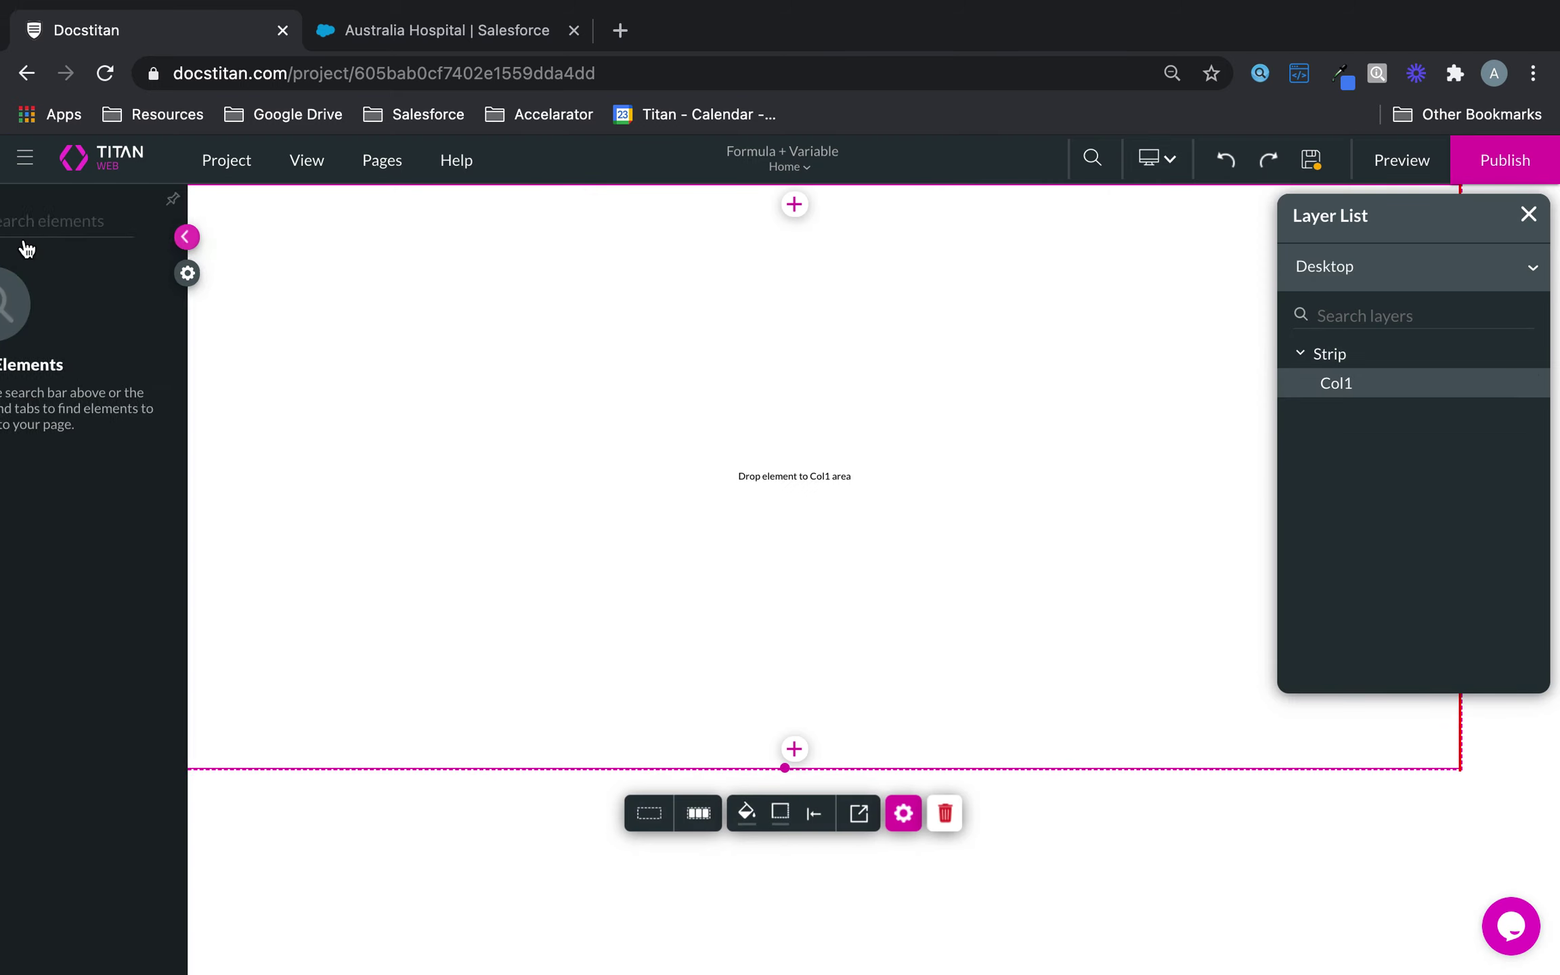
left_click(38, 572)
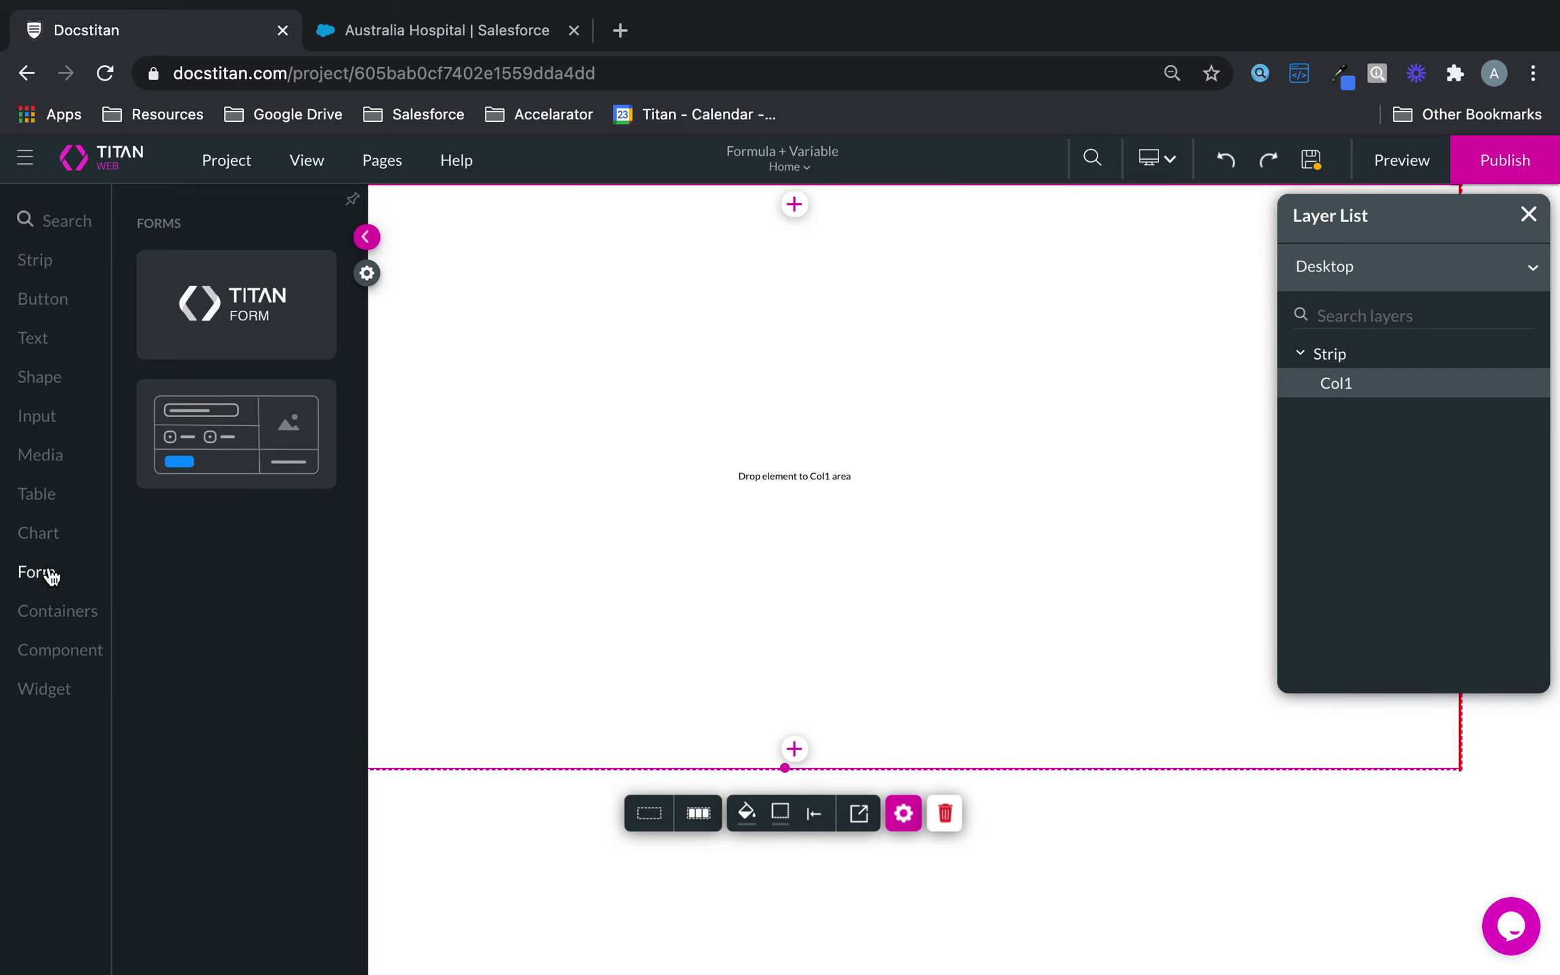
left_click_drag(233, 418, 550, 415)
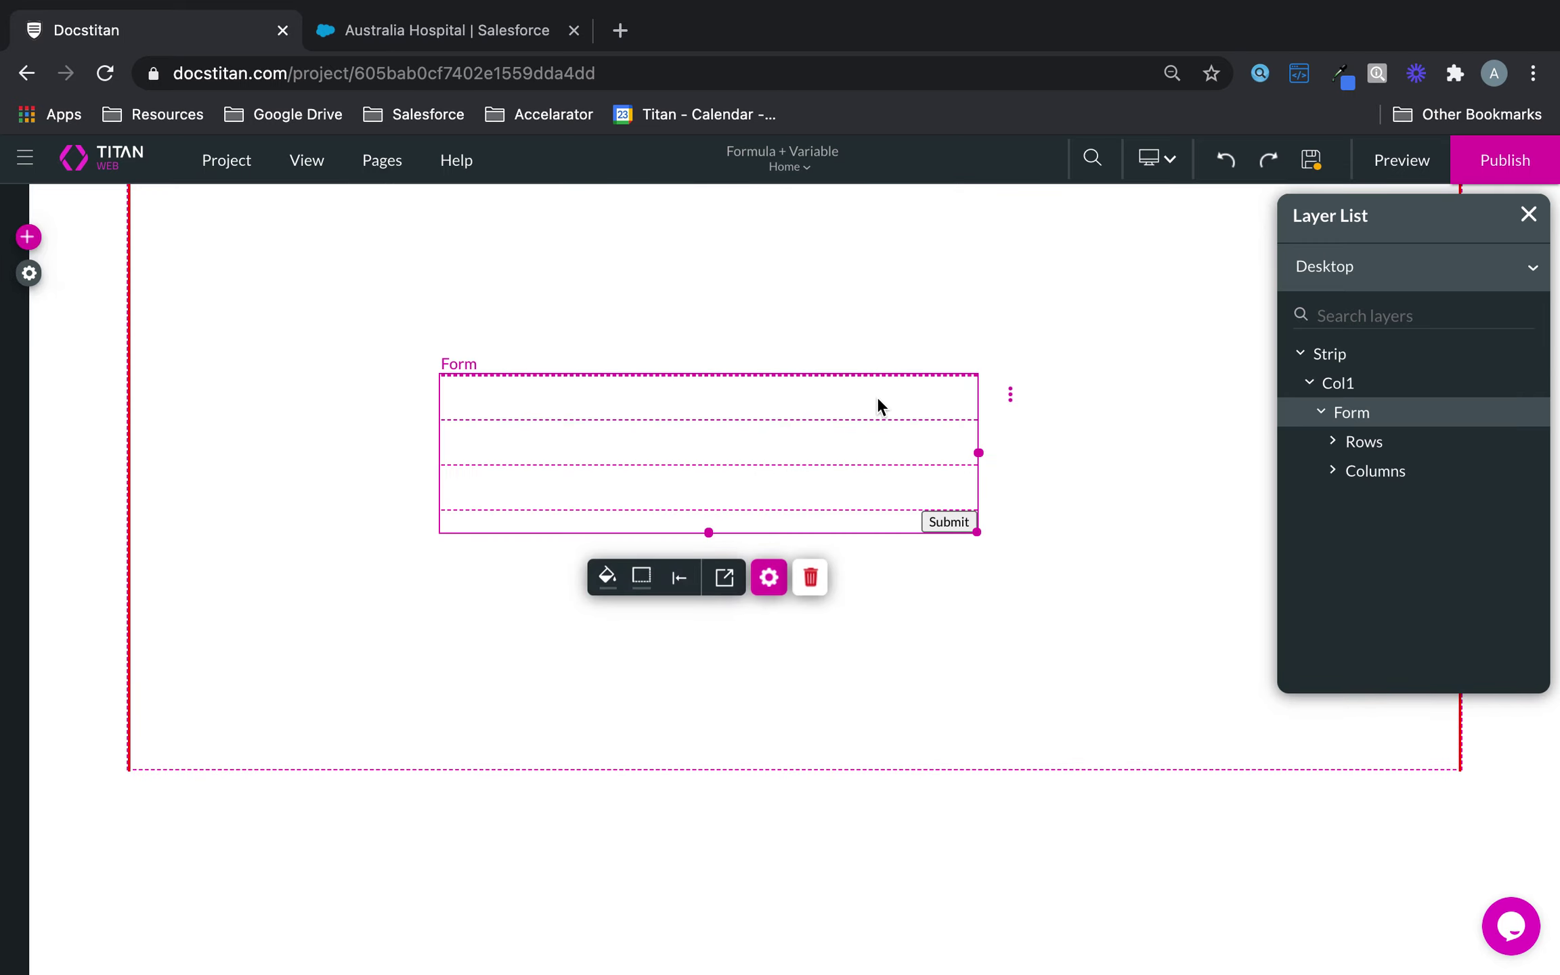
left_click(1012, 395)
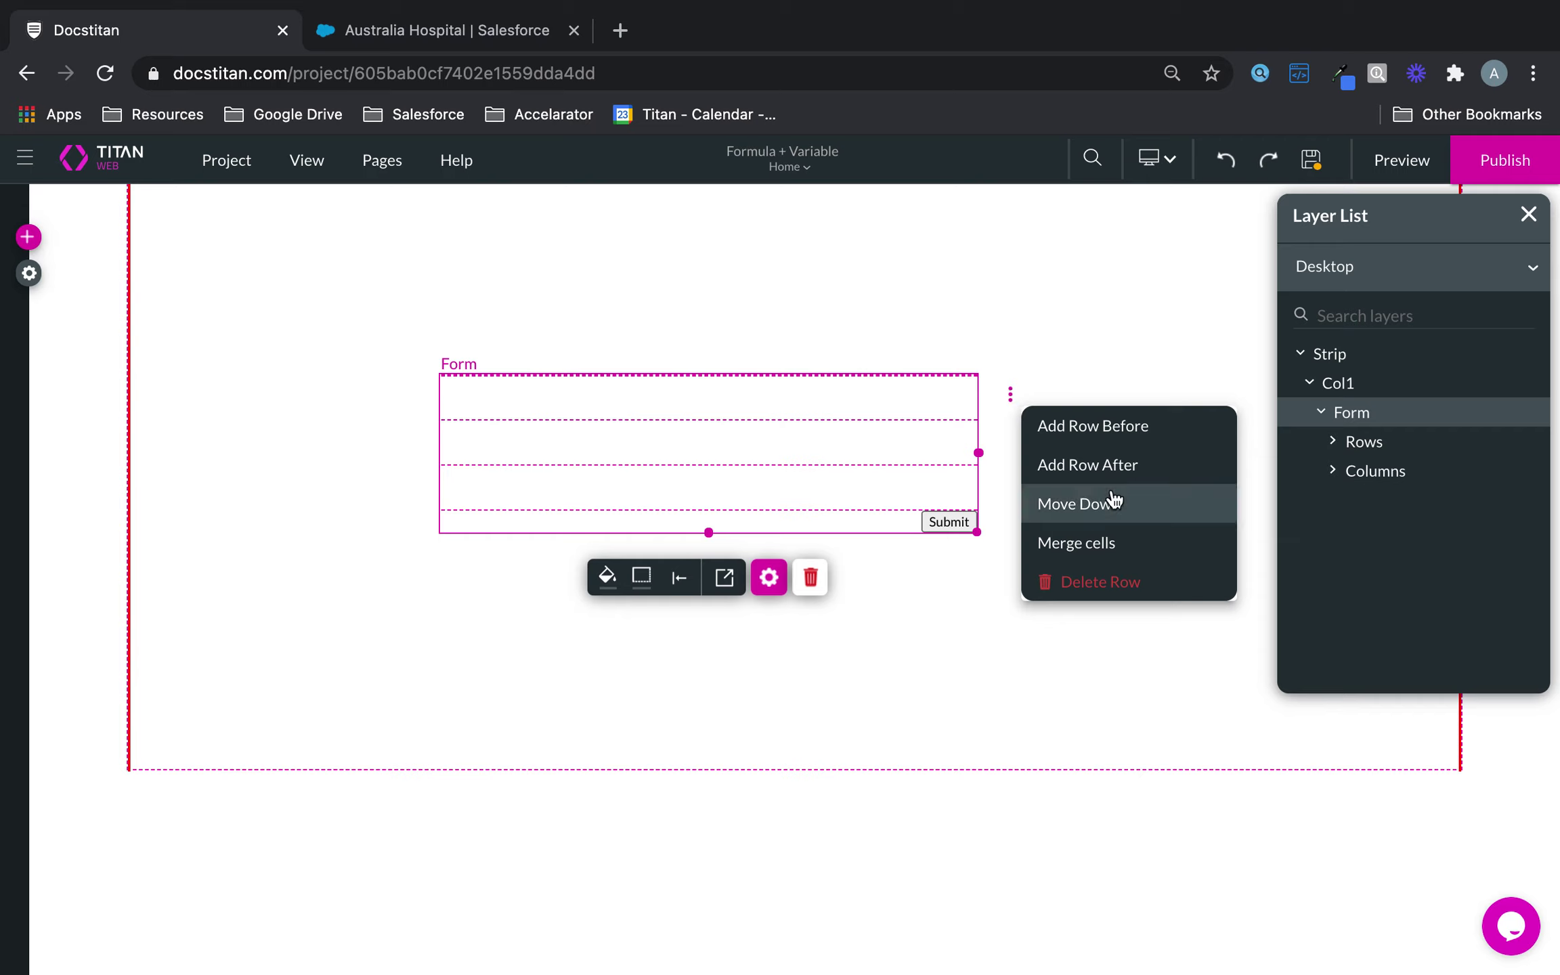
- Add two more columns to the form's rows, giving three columns across
left_click(1096, 543)
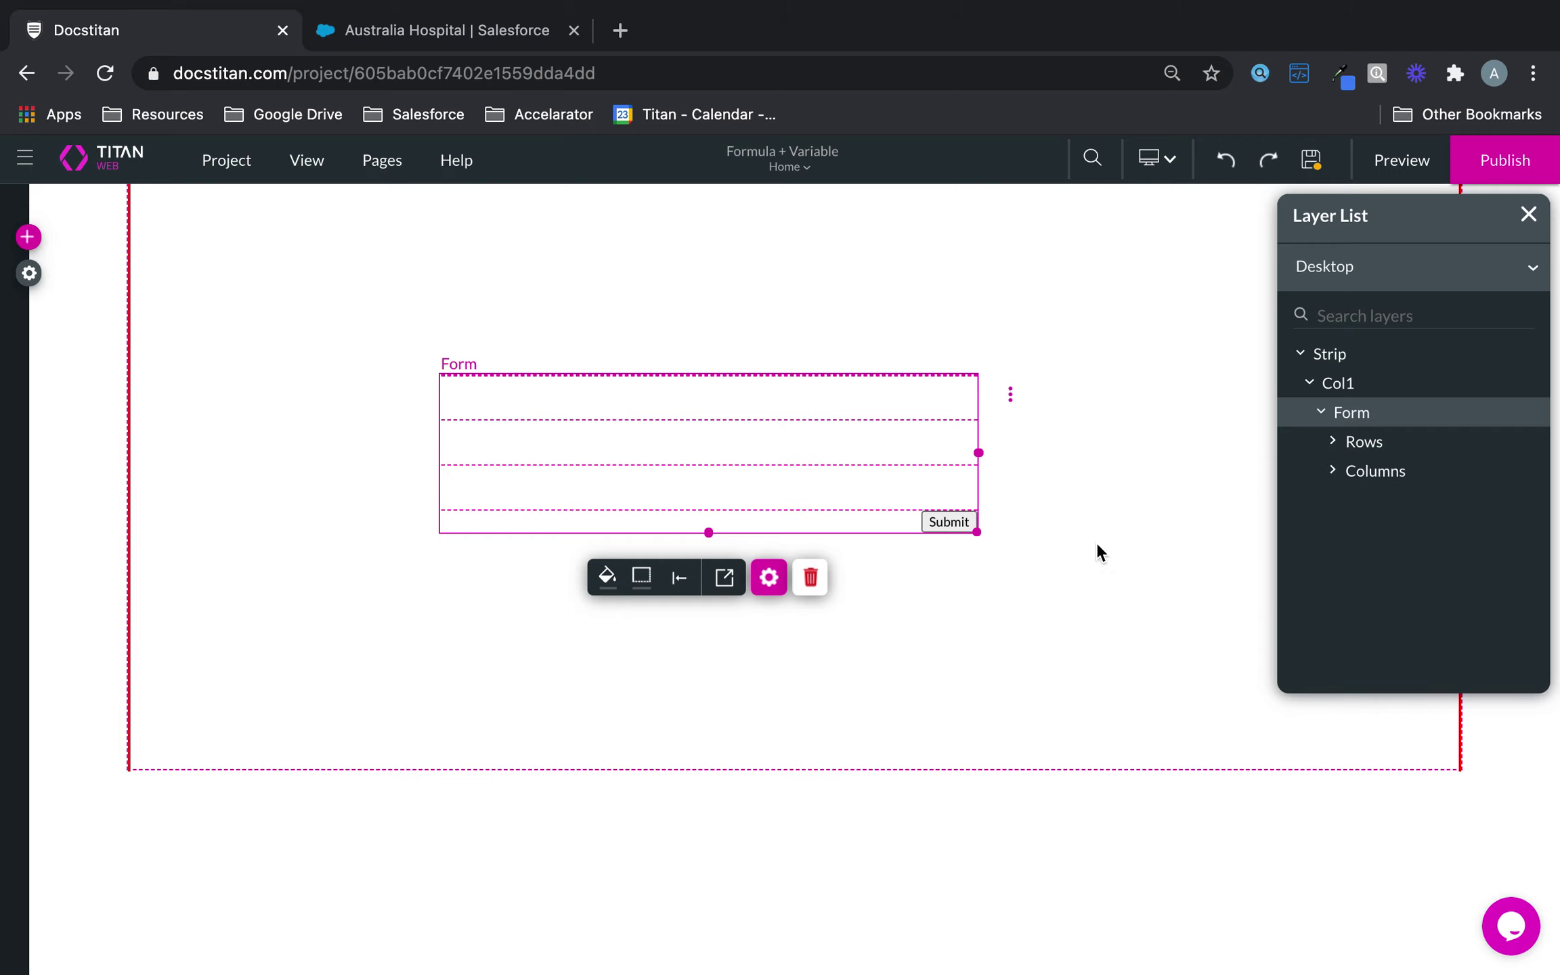
right_click(897, 412)
mouse_move(941, 468)
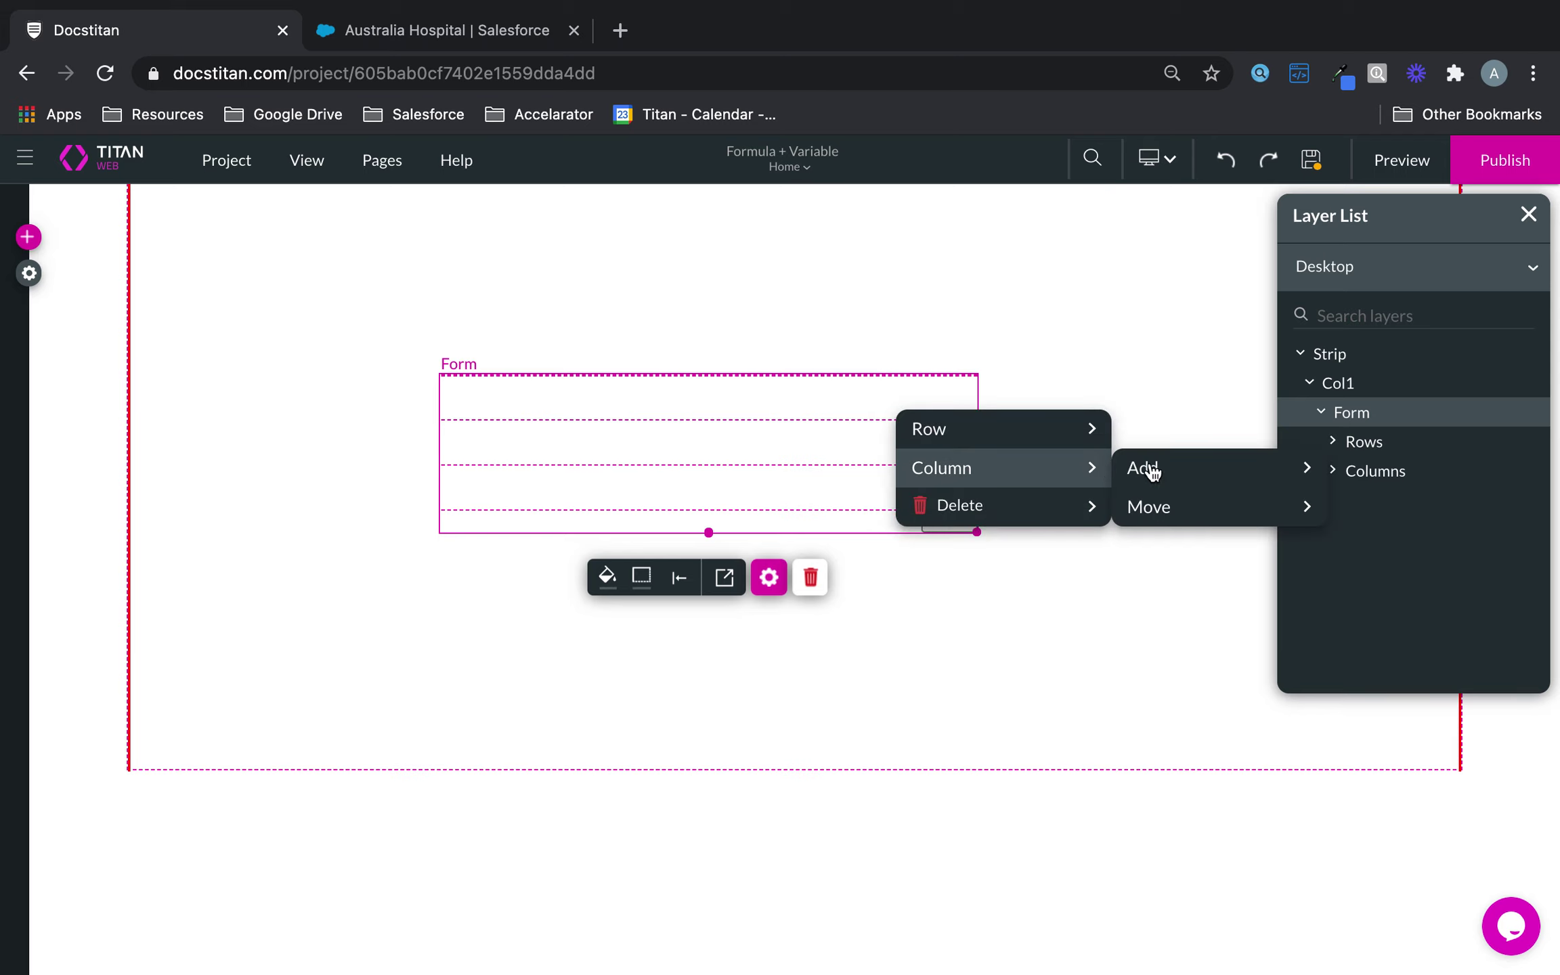
left_click(893, 408)
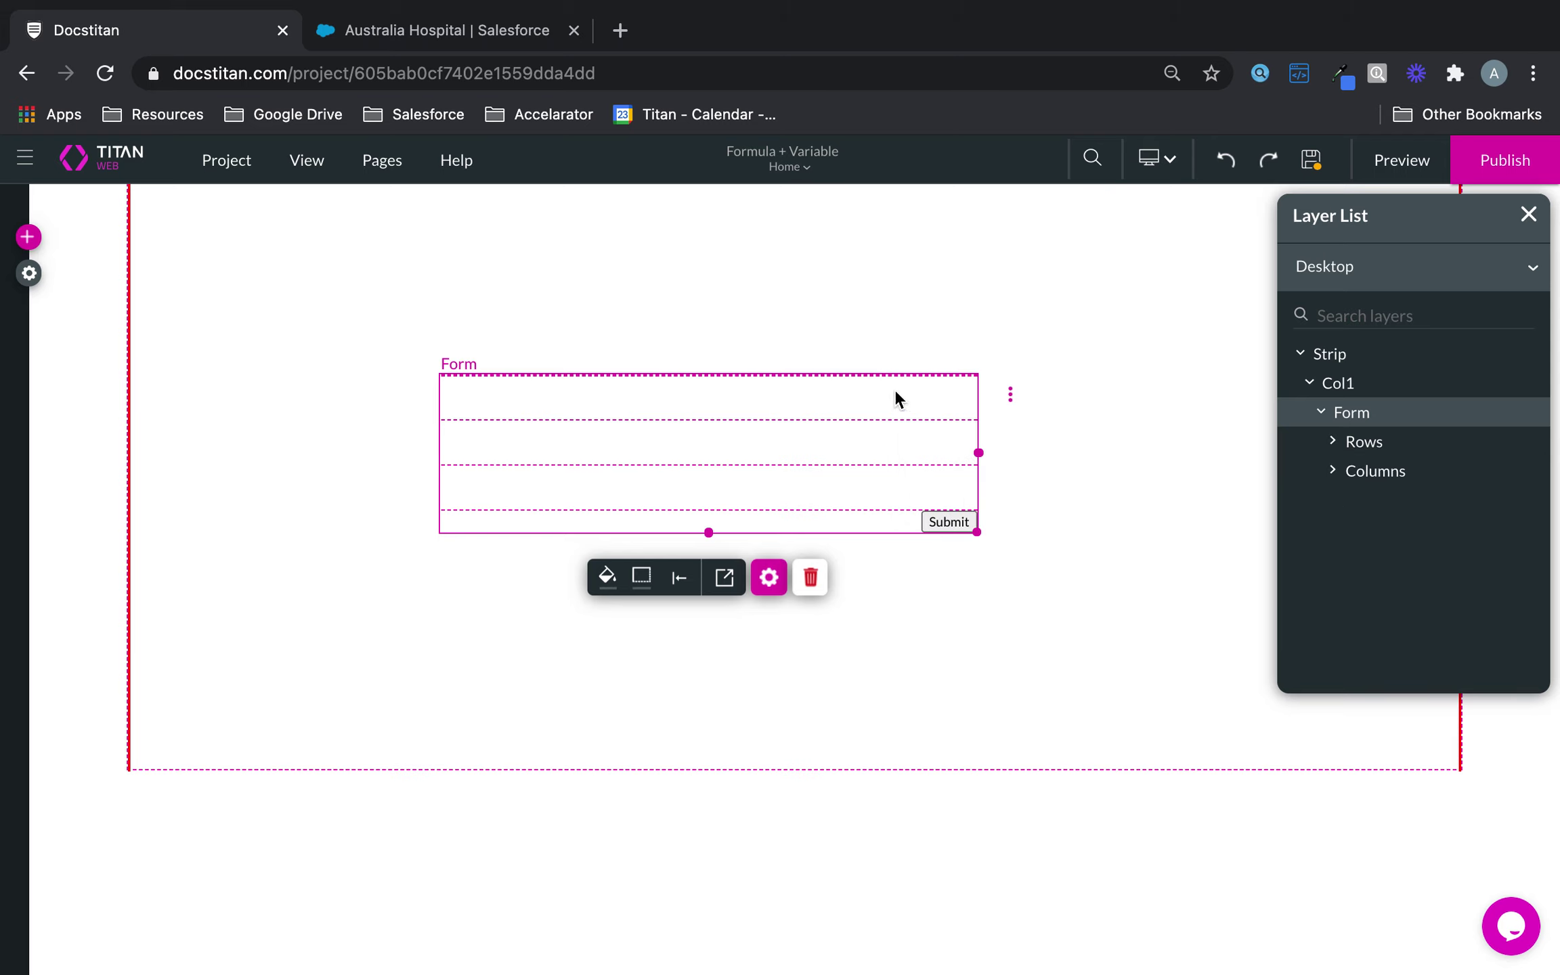
right_click(888, 353)
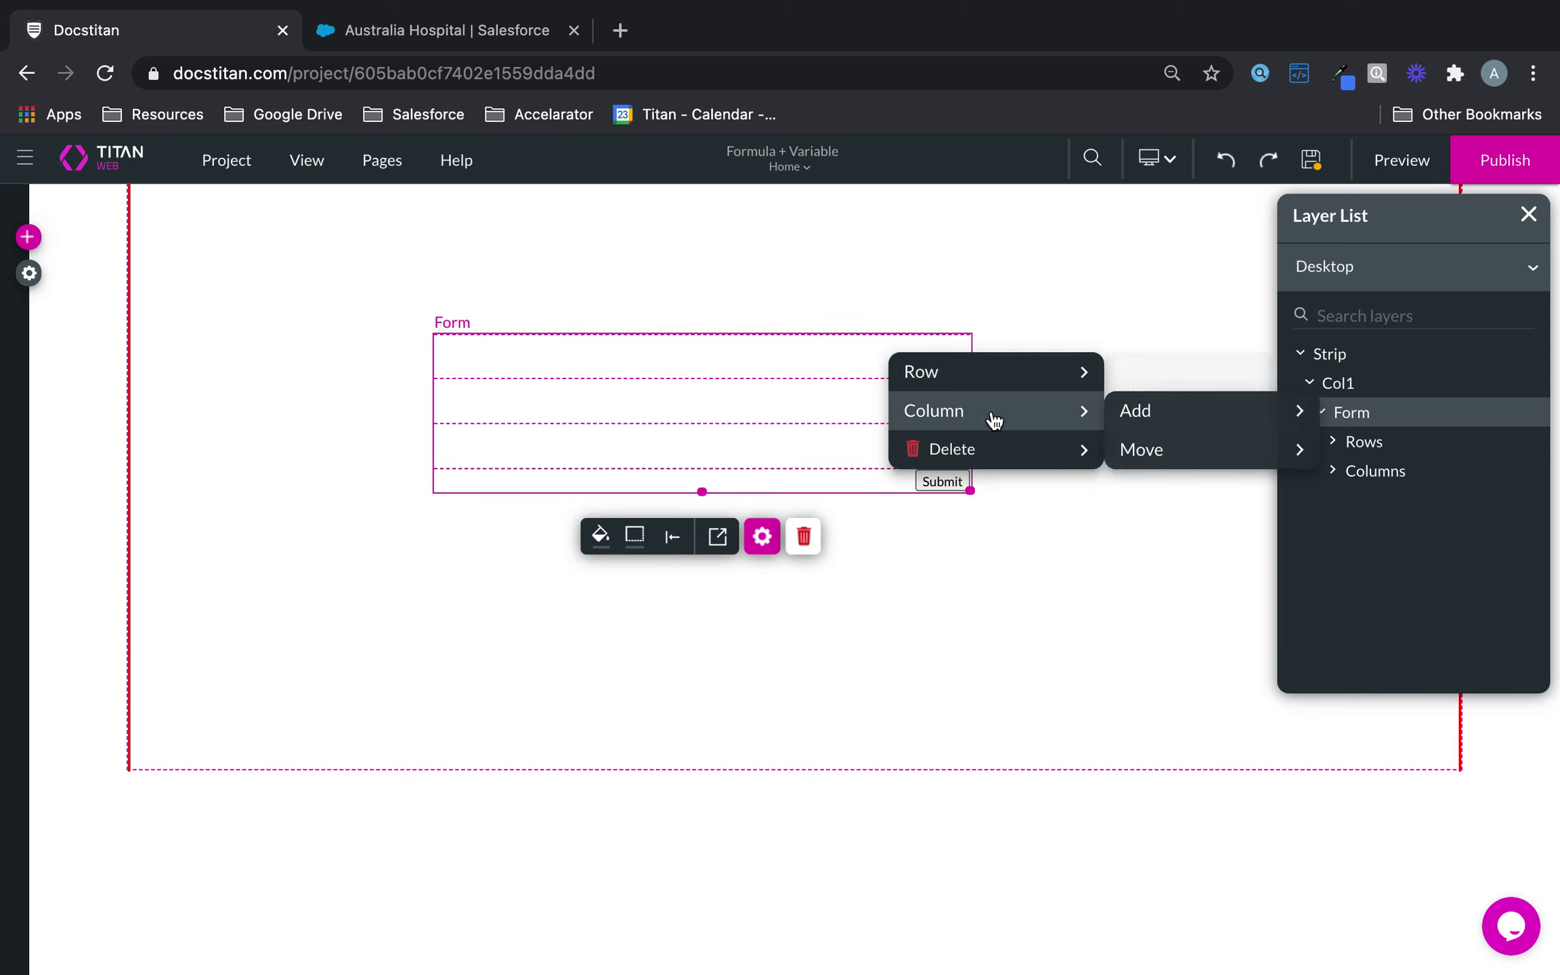
mouse_move(1170, 410)
left_click(1353, 414)
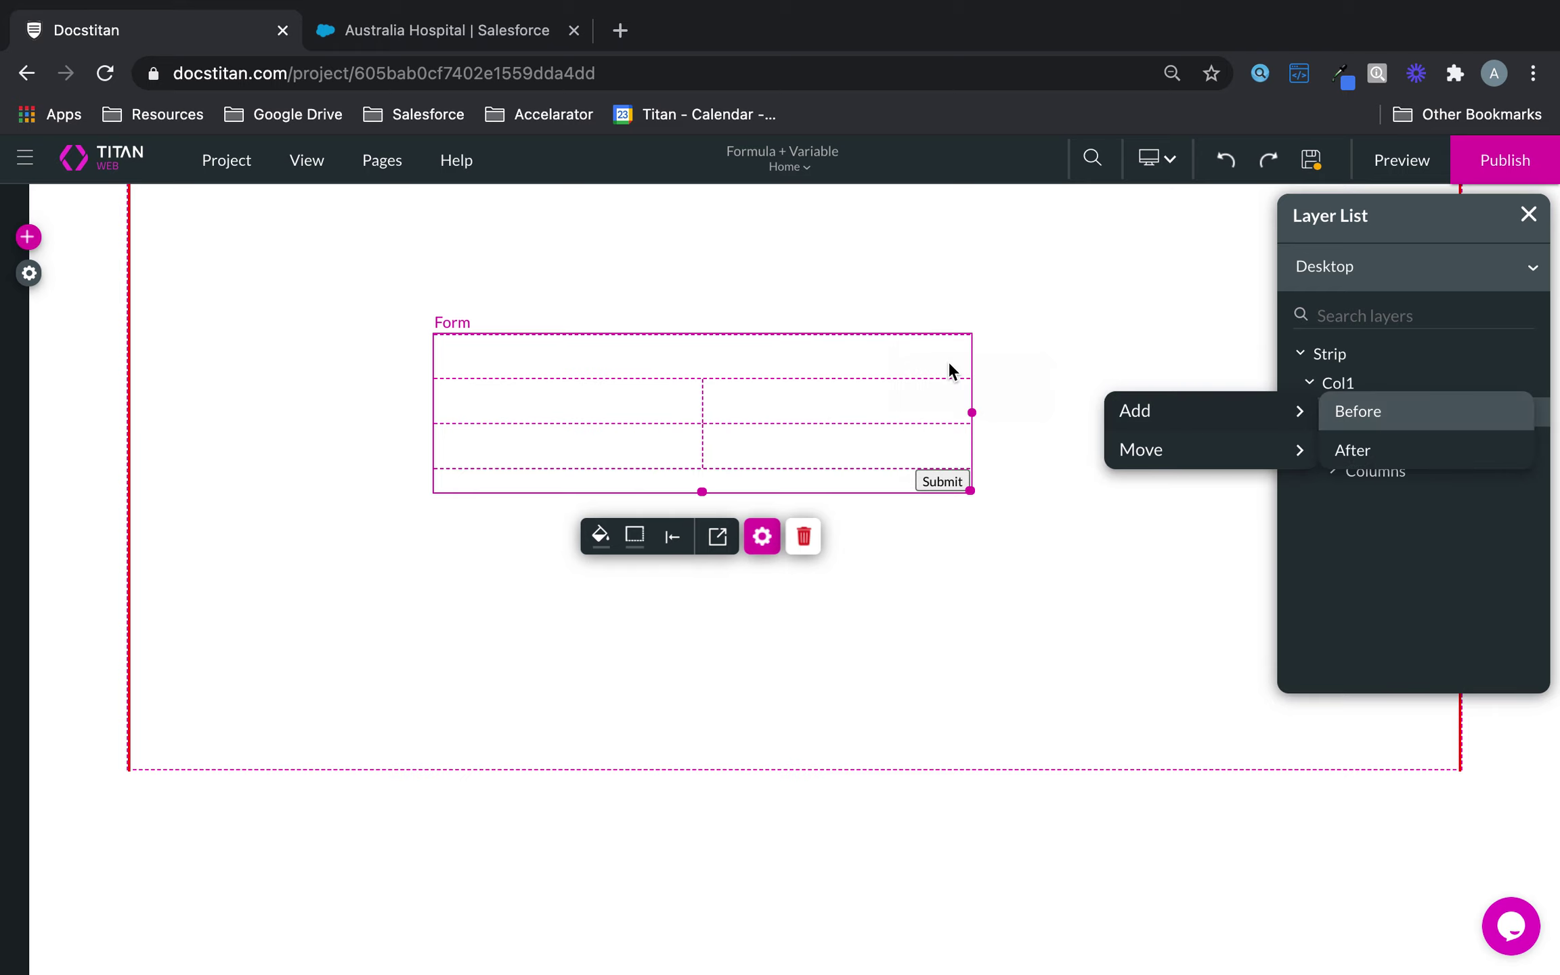
left_click(885, 345)
right_click(885, 347)
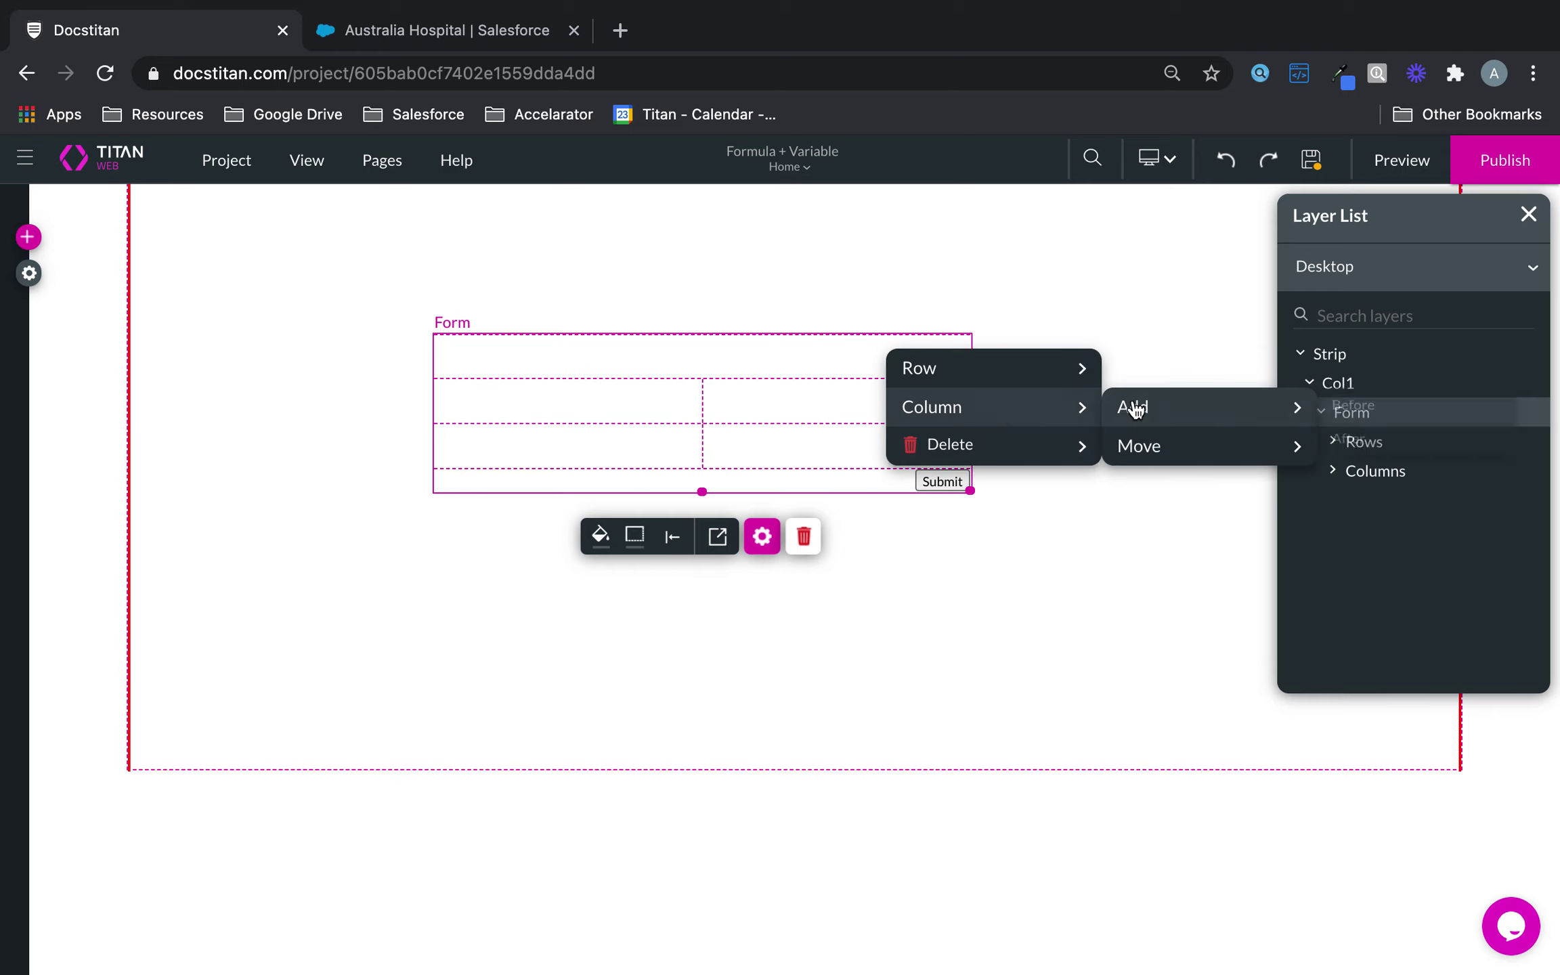
left_click(1377, 417)
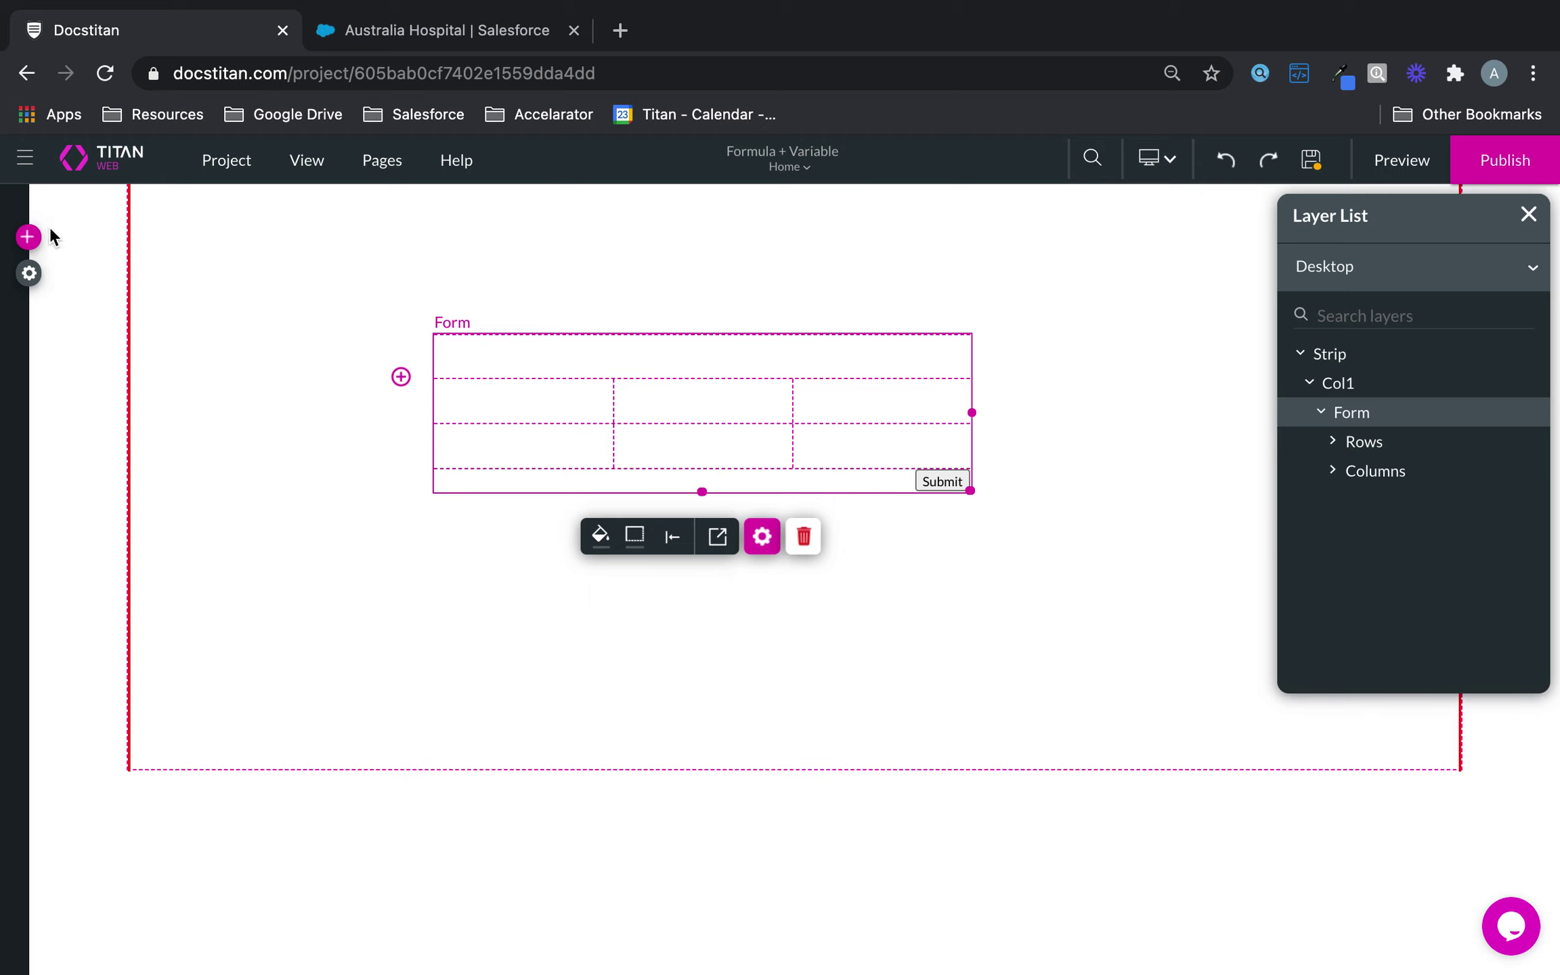
left_click(27, 237)
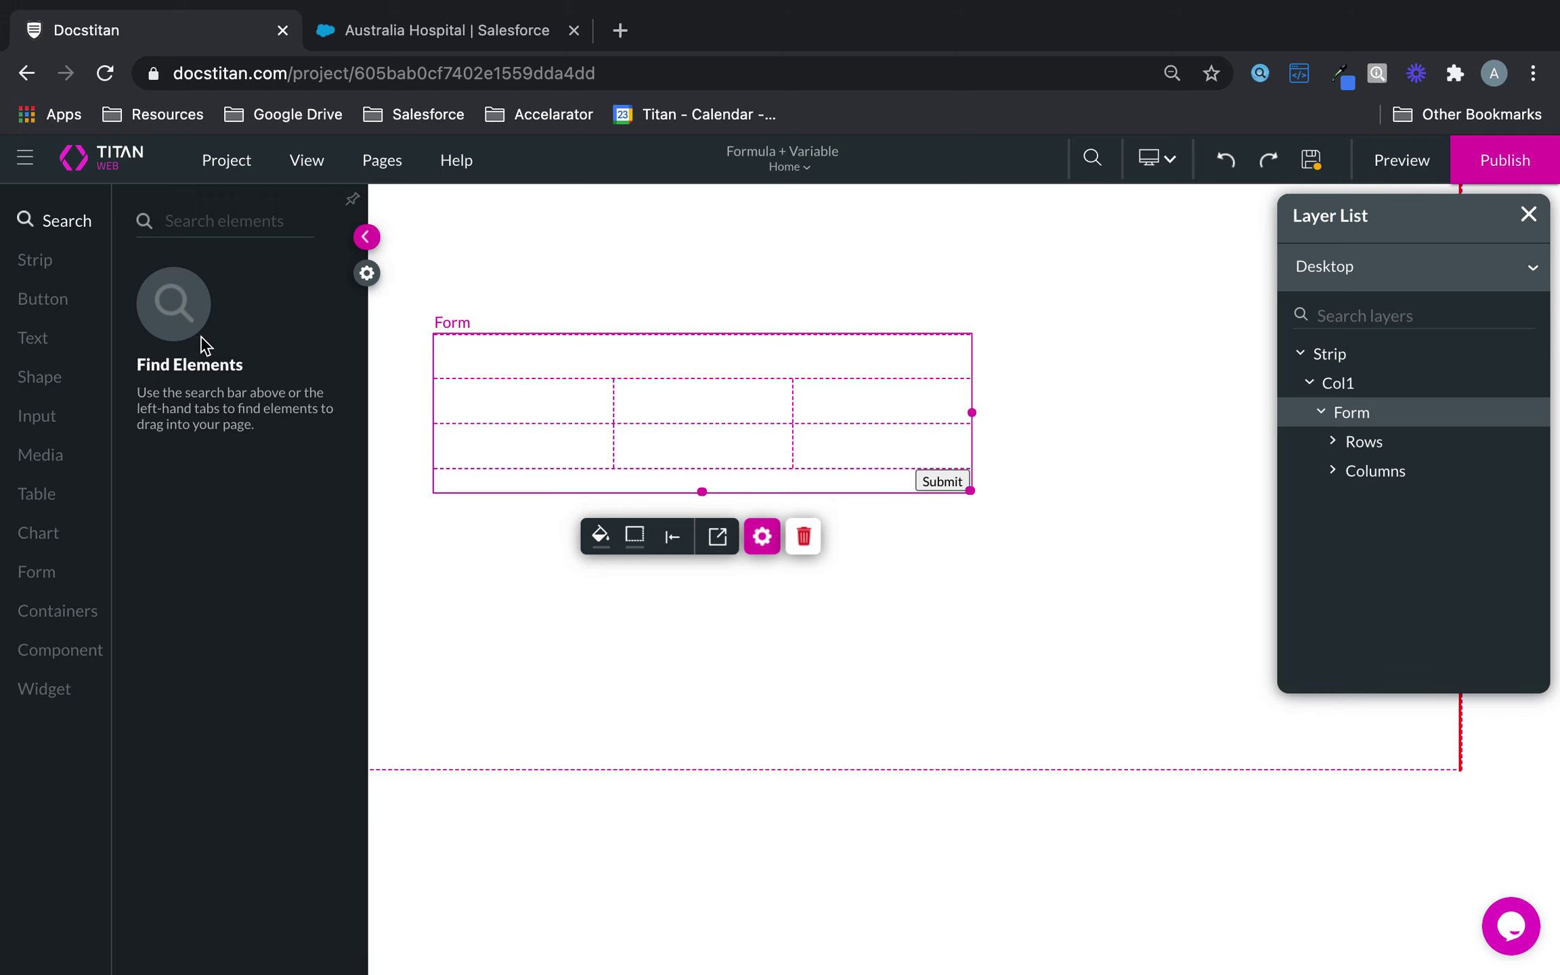
- Place a Text Field in the form's top row and two in the second row
left_click_drag(237, 314, 540, 352)
left_click(25, 237)
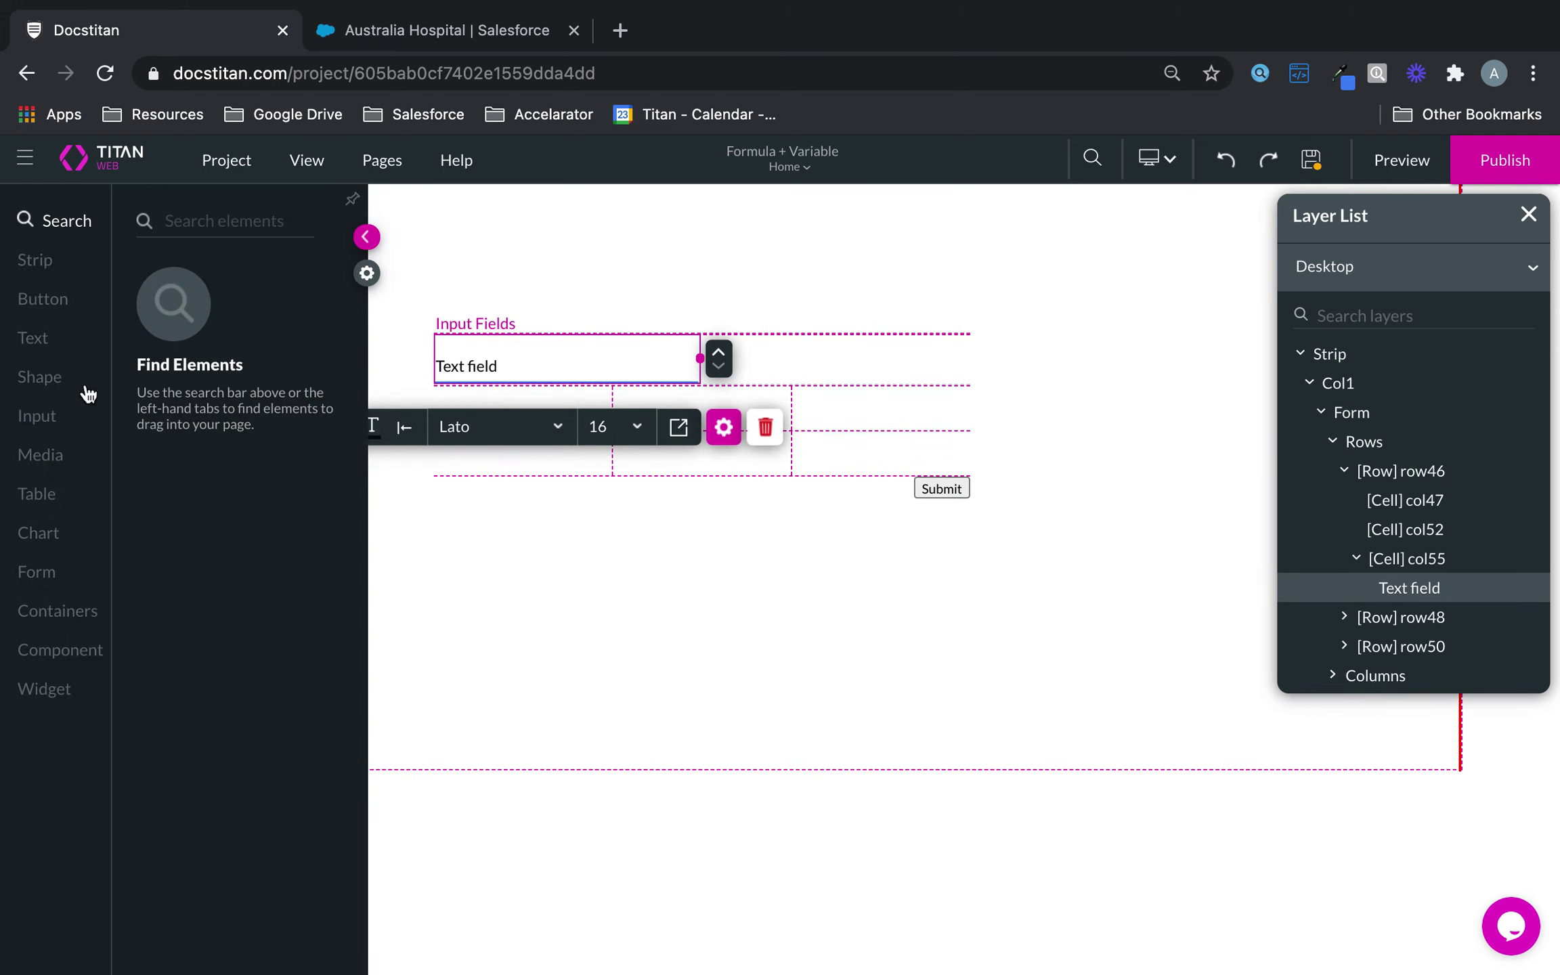
left_click(37, 421)
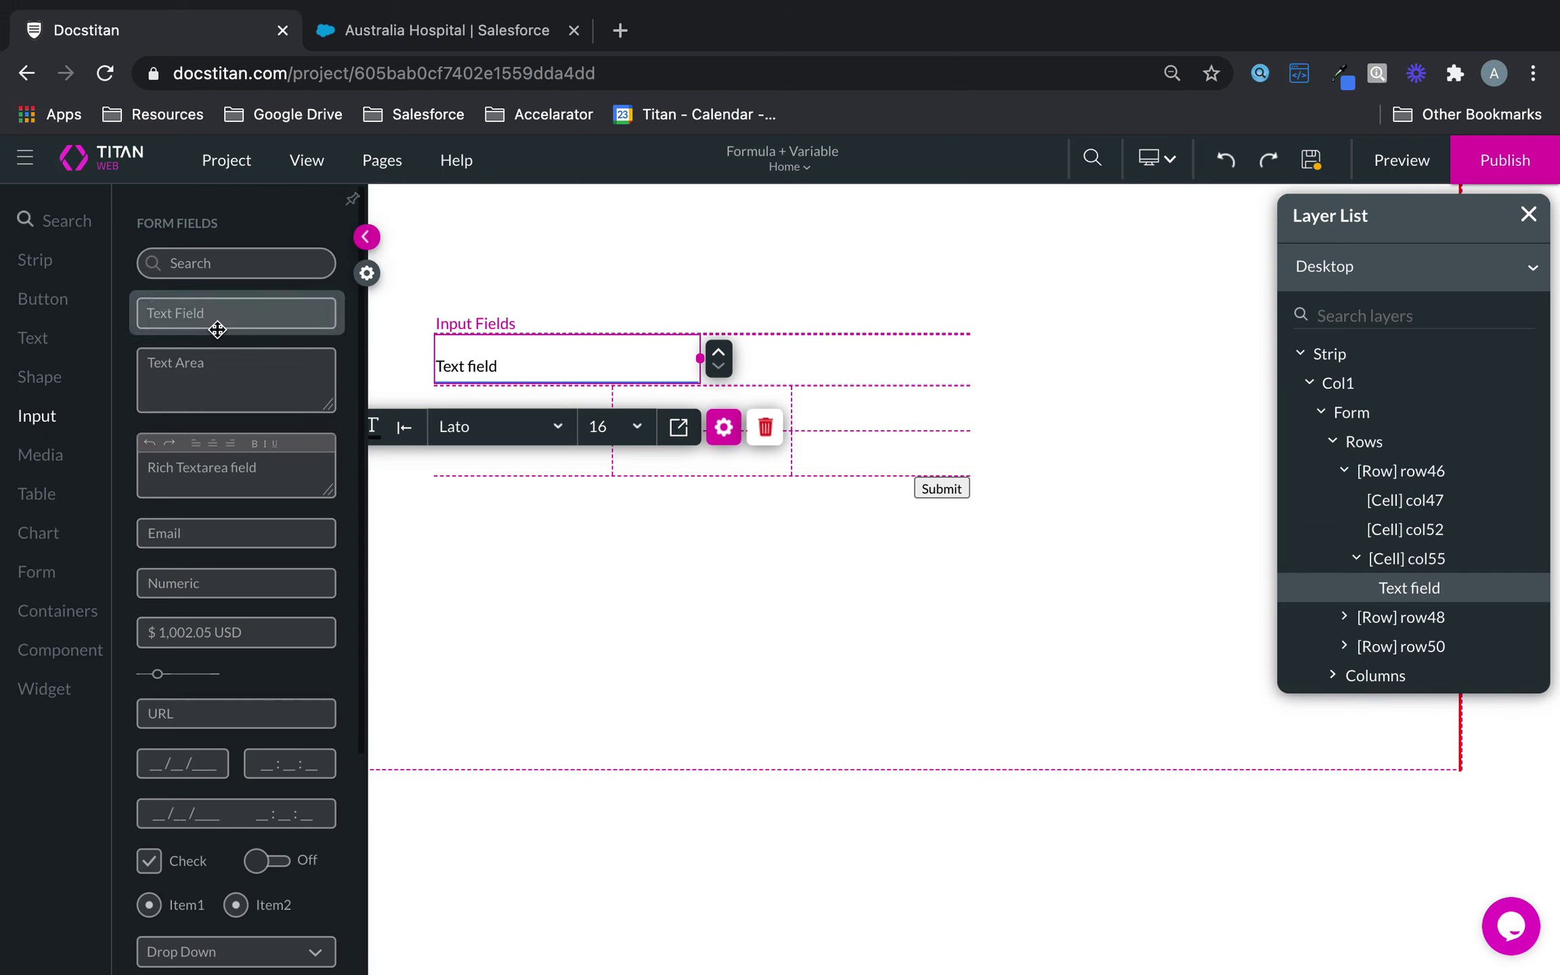
left_click_drag(216, 313, 533, 420)
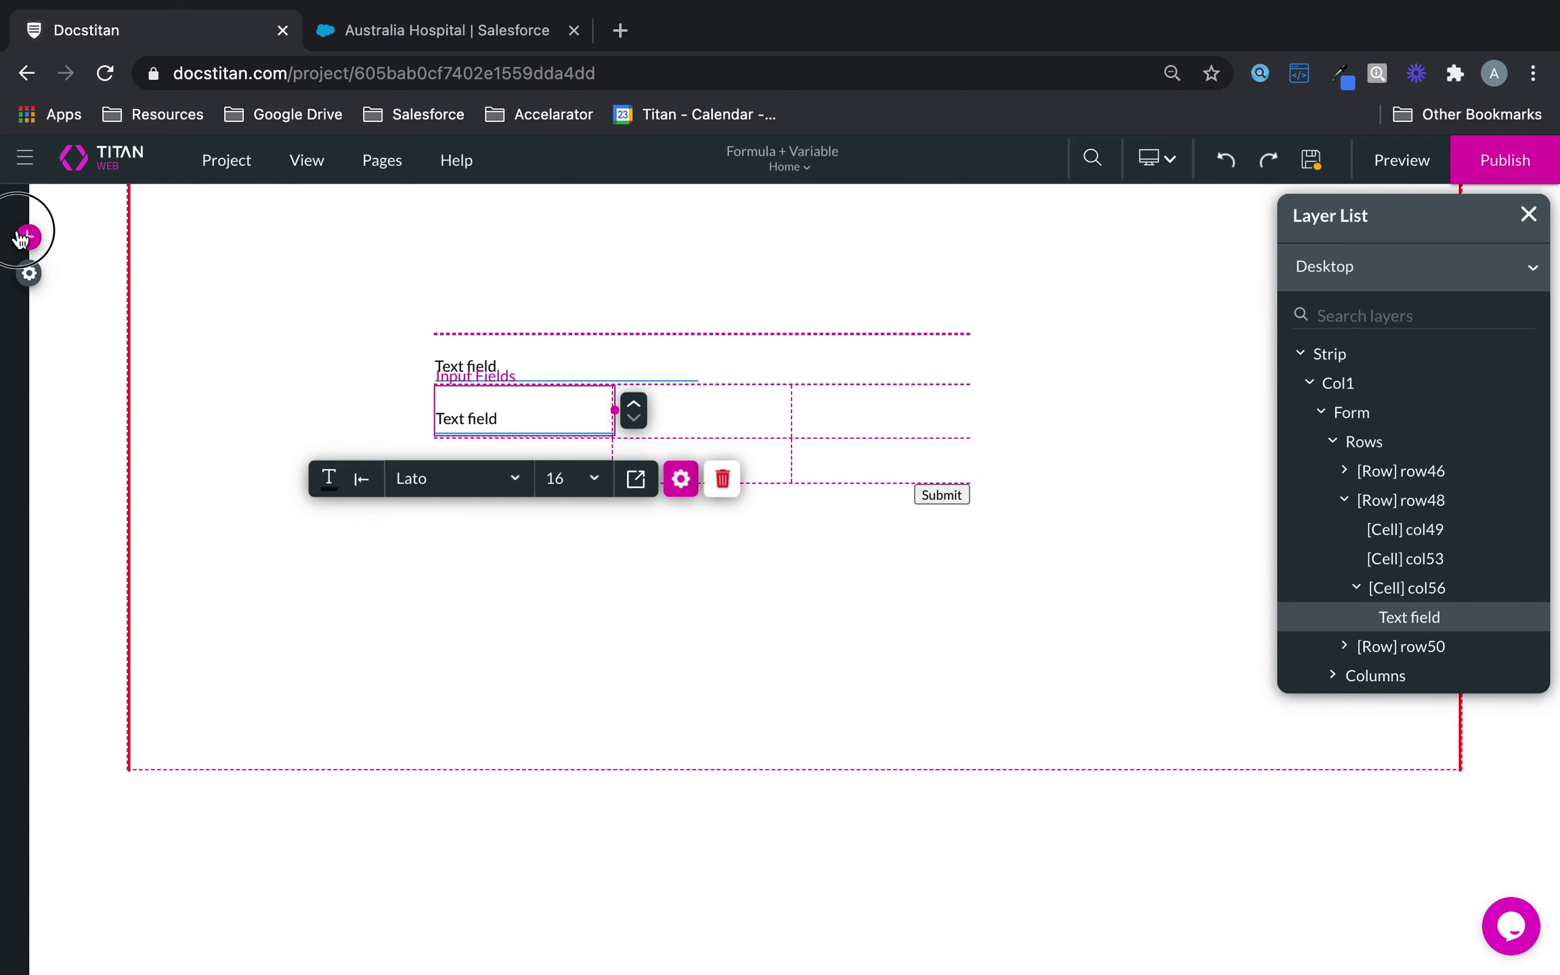
left_click(25, 236)
left_click(36, 416)
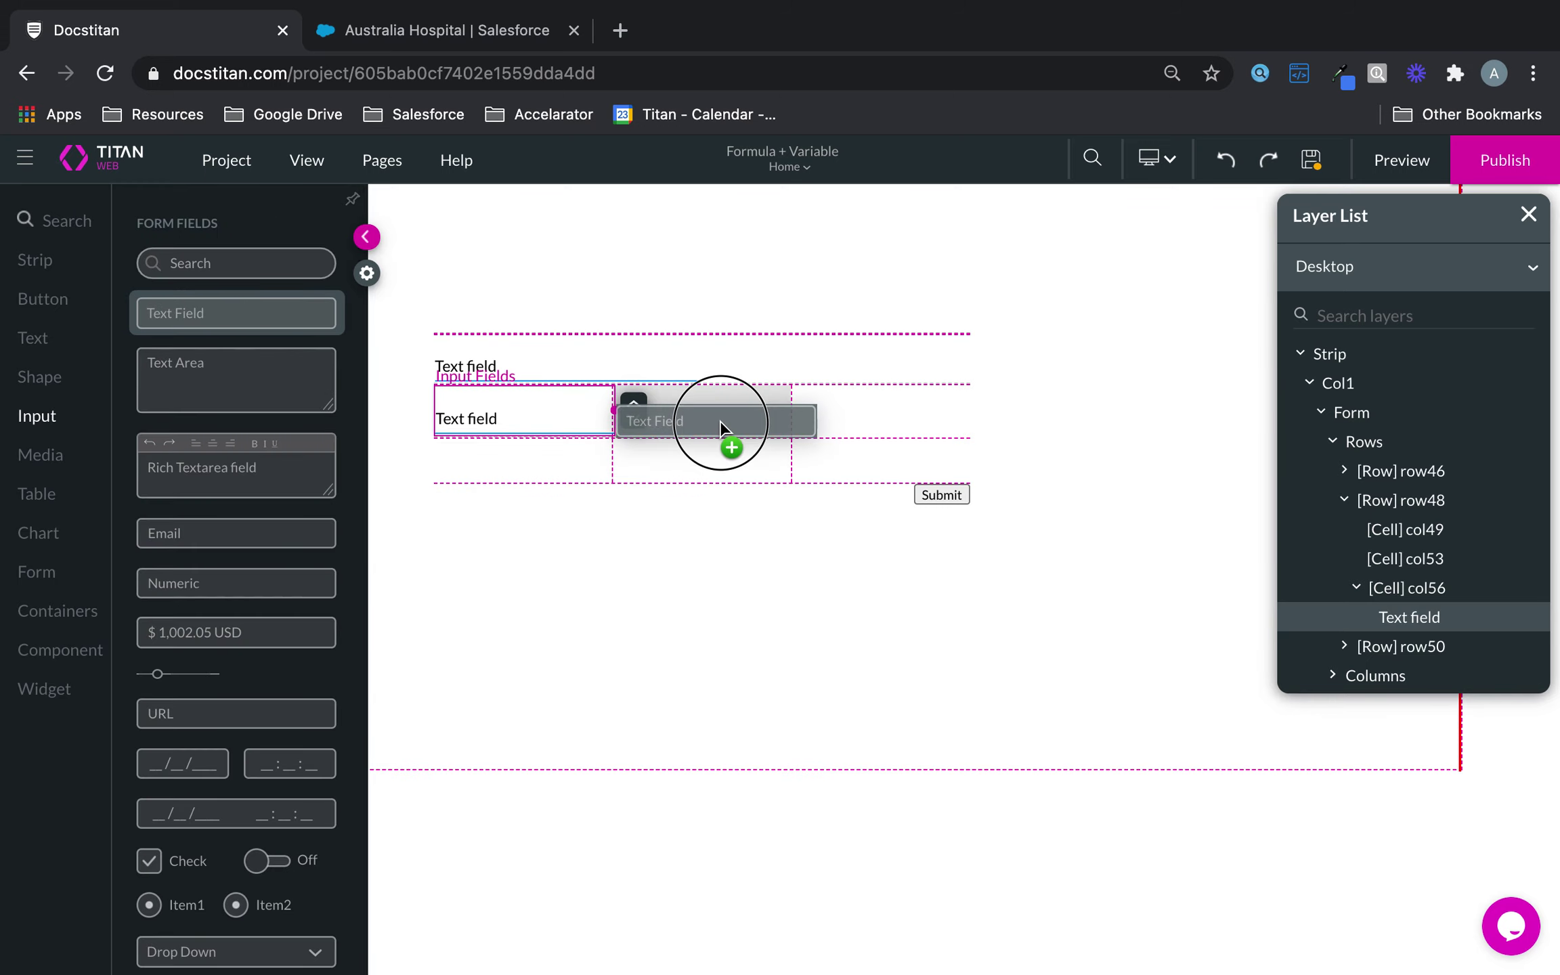
left_click_drag(244, 314, 721, 419)
- Place a Paragraph in the second row's last cell
left_click(25, 239)
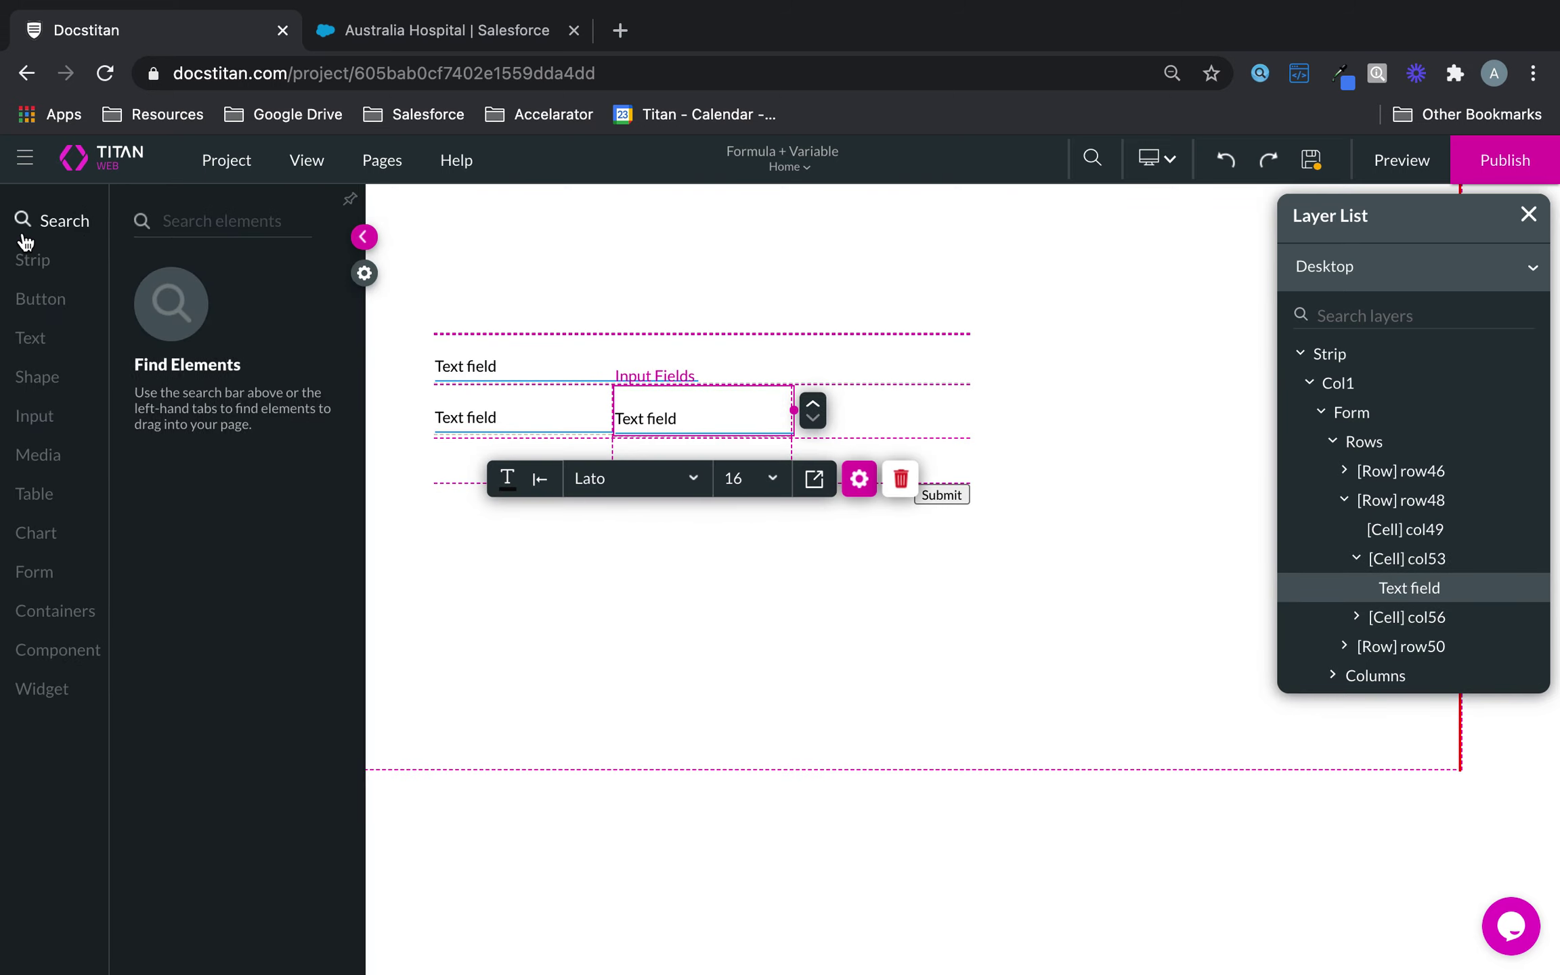
left_click(43, 501)
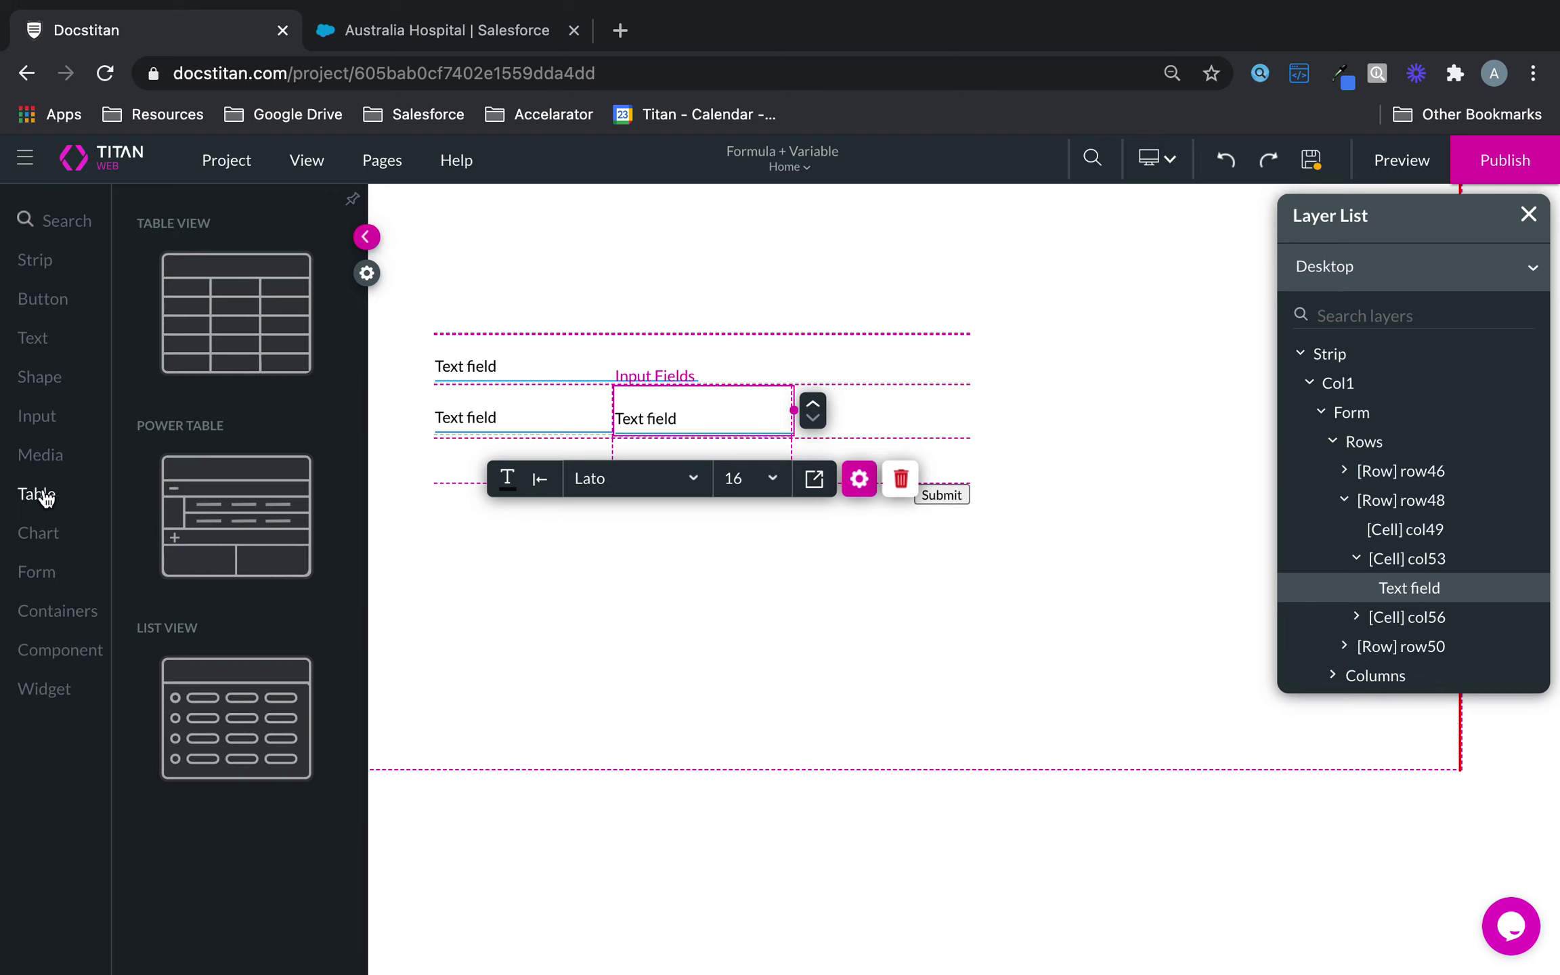
left_click(44, 457)
left_click(34, 351)
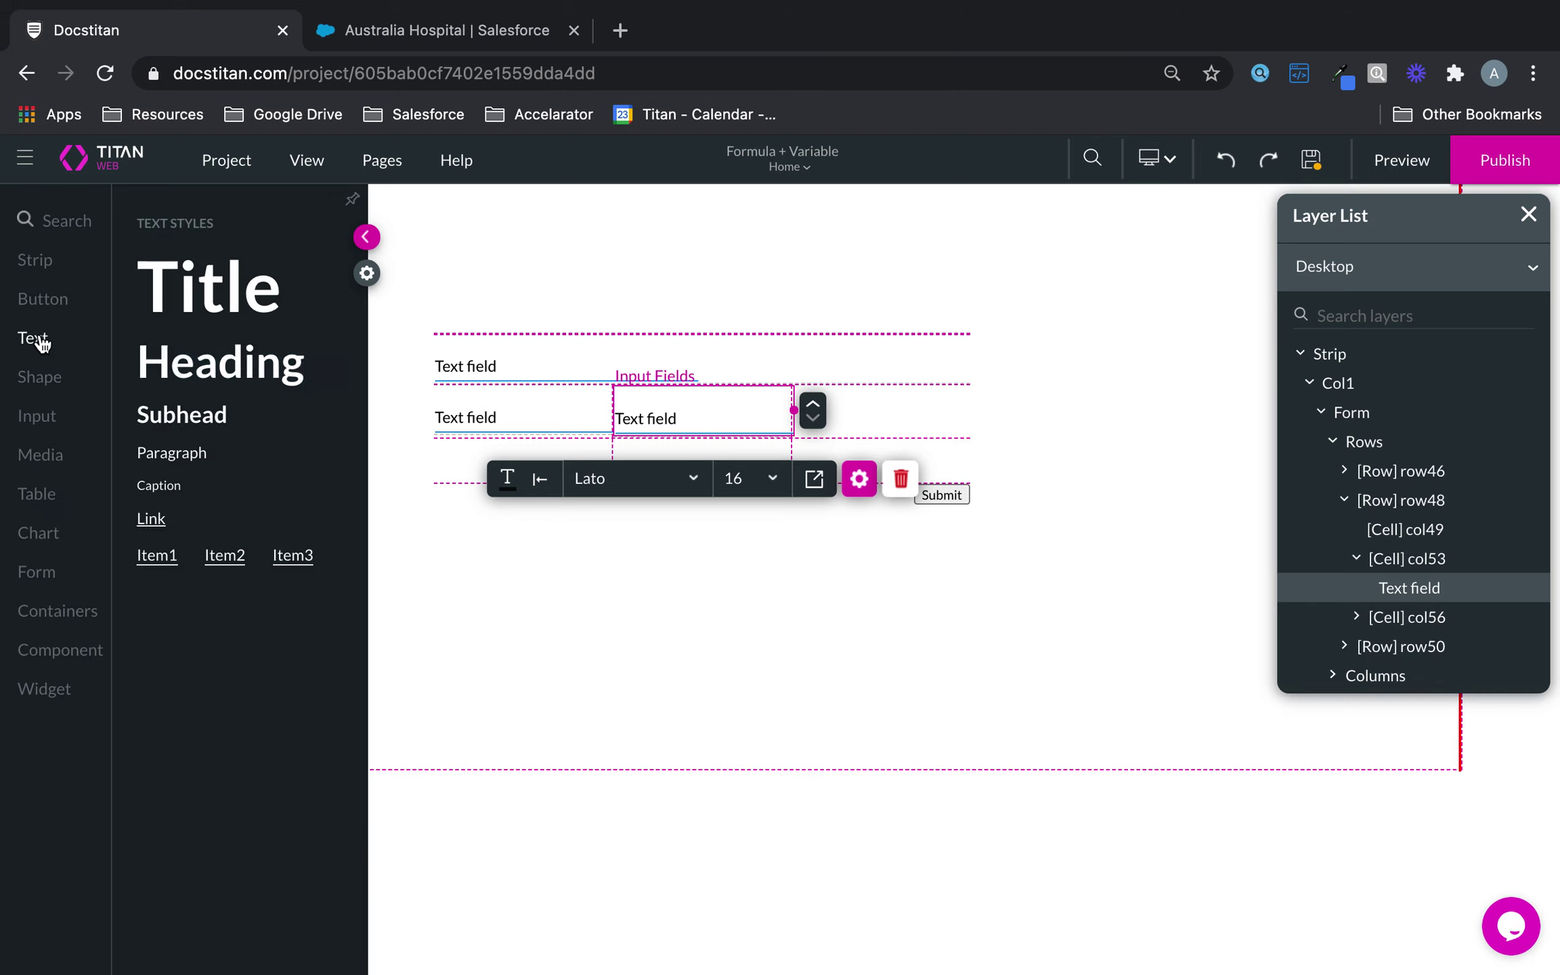
left_click_drag(171, 452, 810, 391)
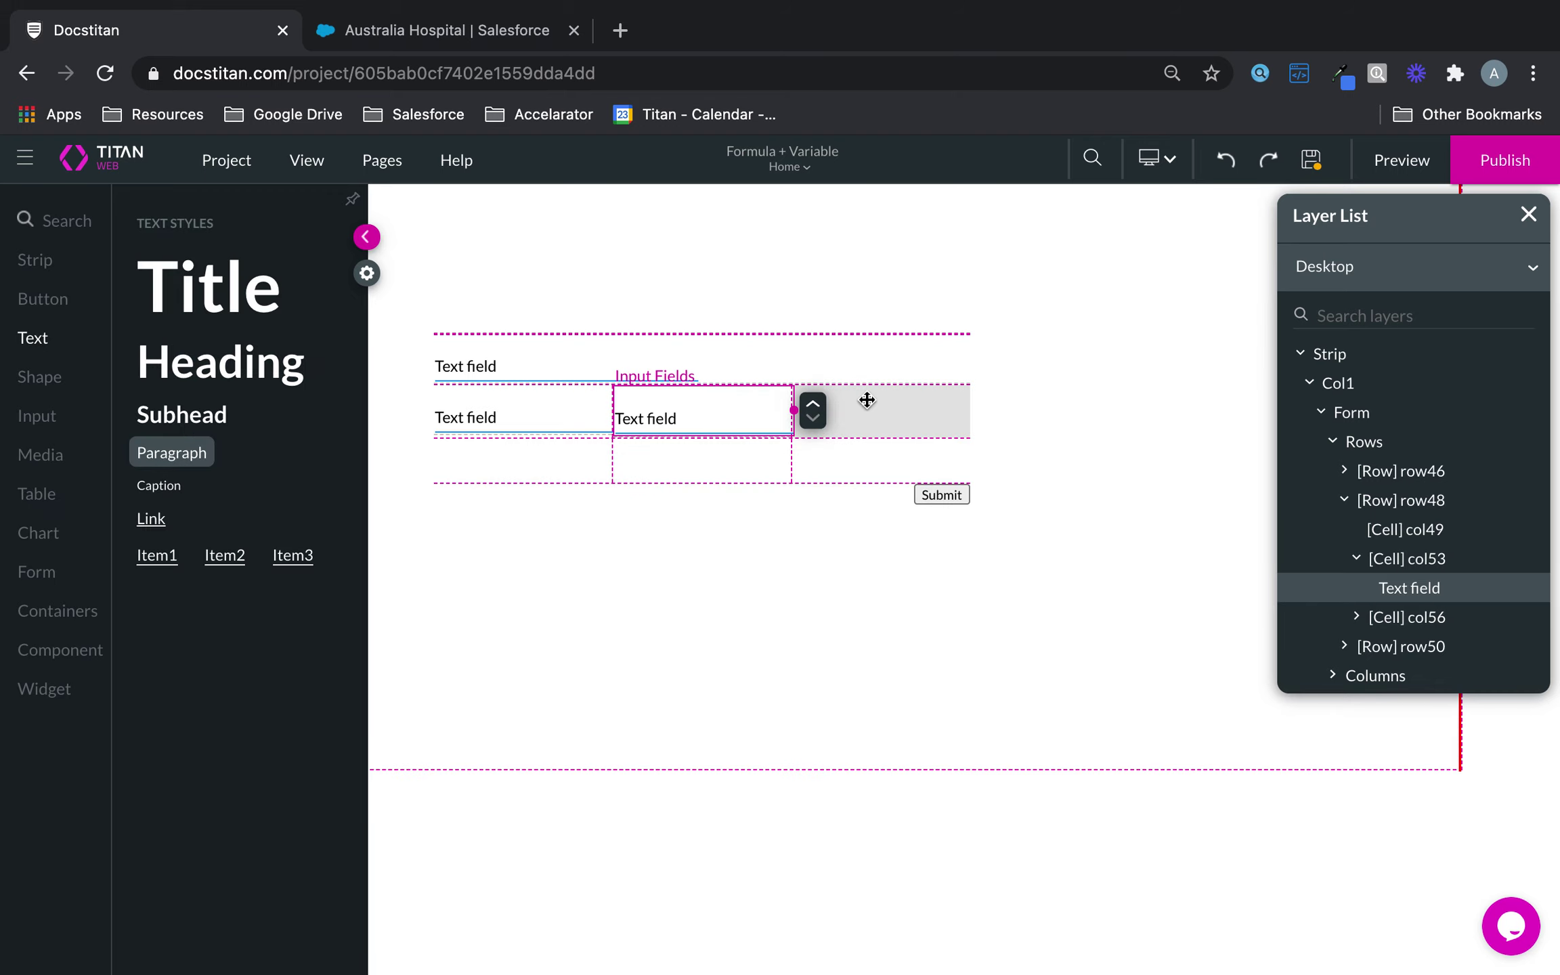
- Add a Title to the bottom row's first cell and a Text Area to its middle cell
left_click(29, 240)
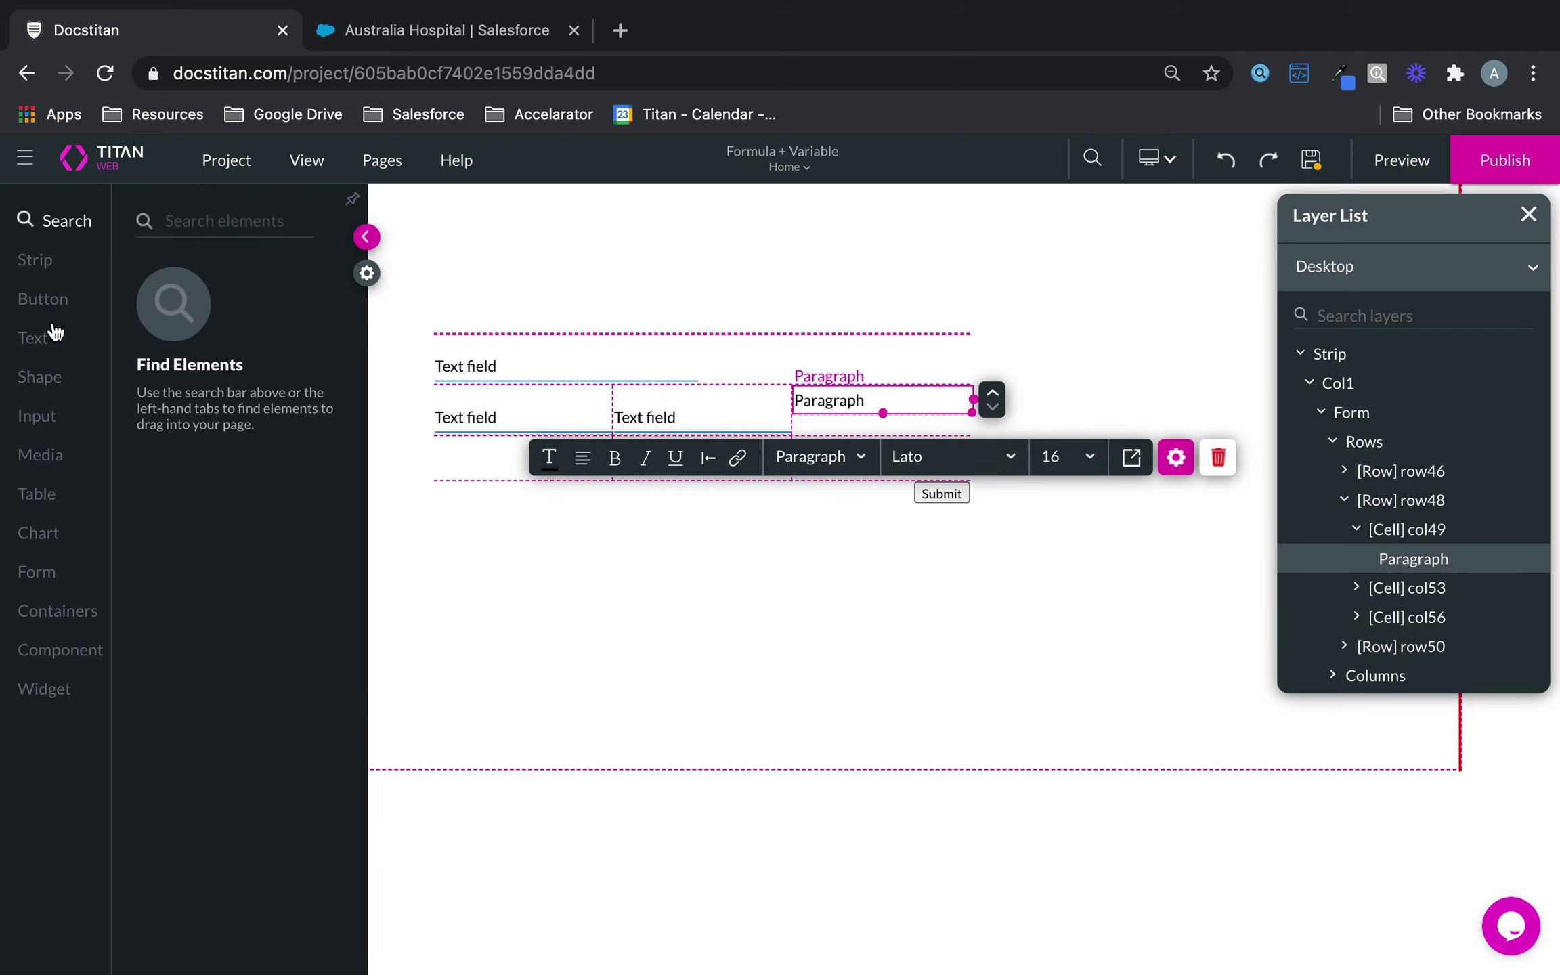
left_click(39, 343)
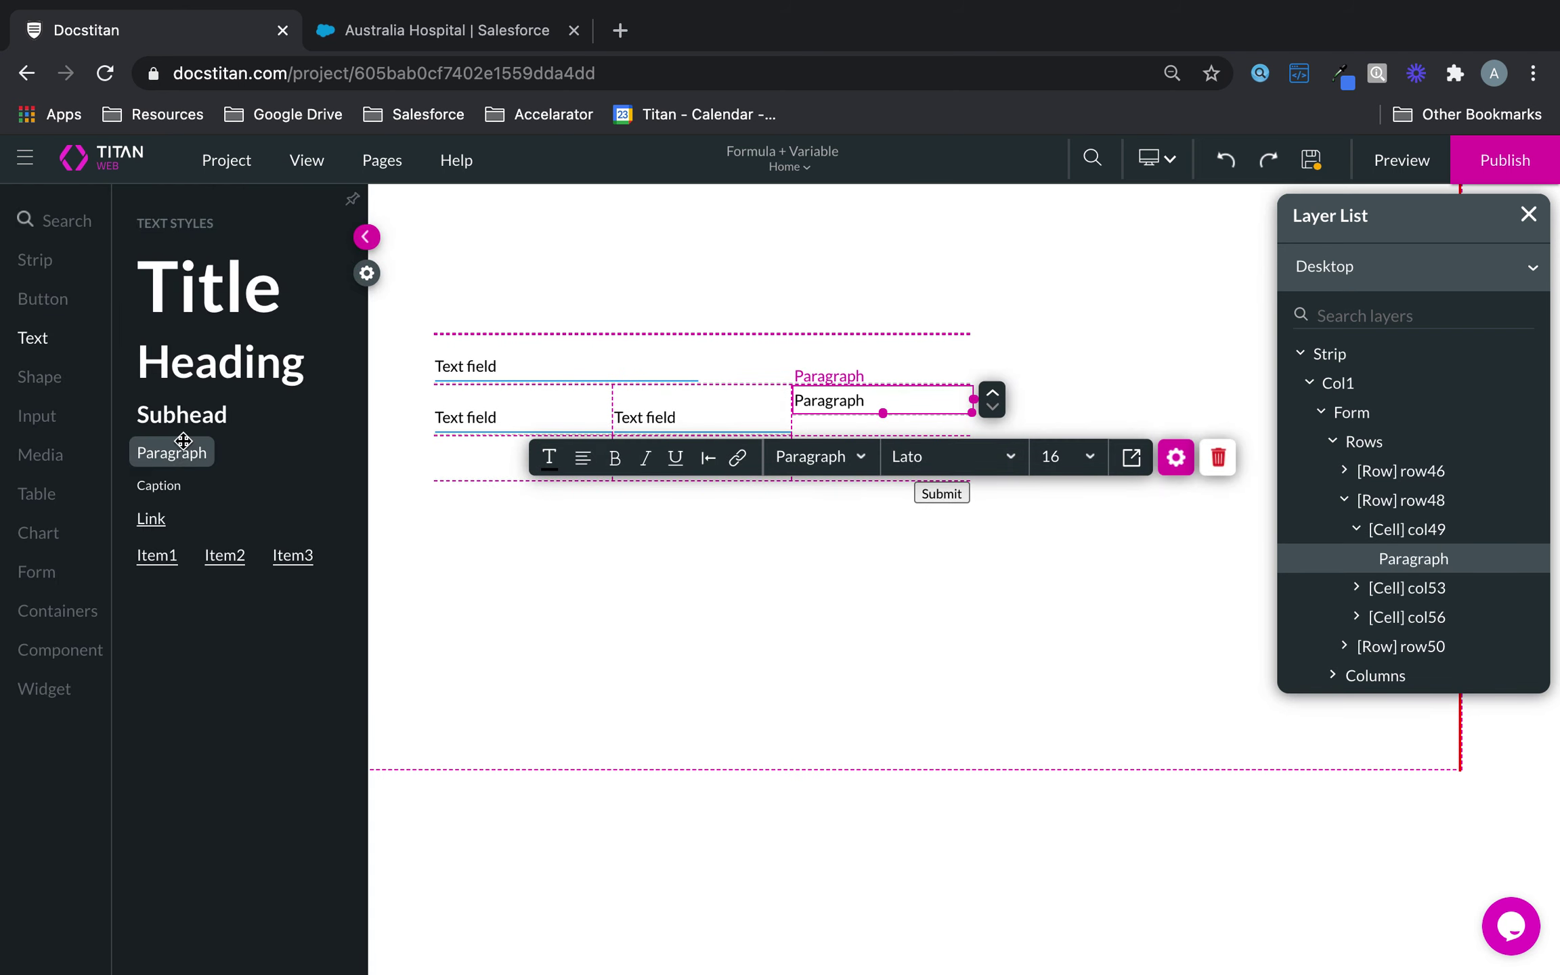
left_click_drag(202, 294, 500, 471)
left_click(24, 235)
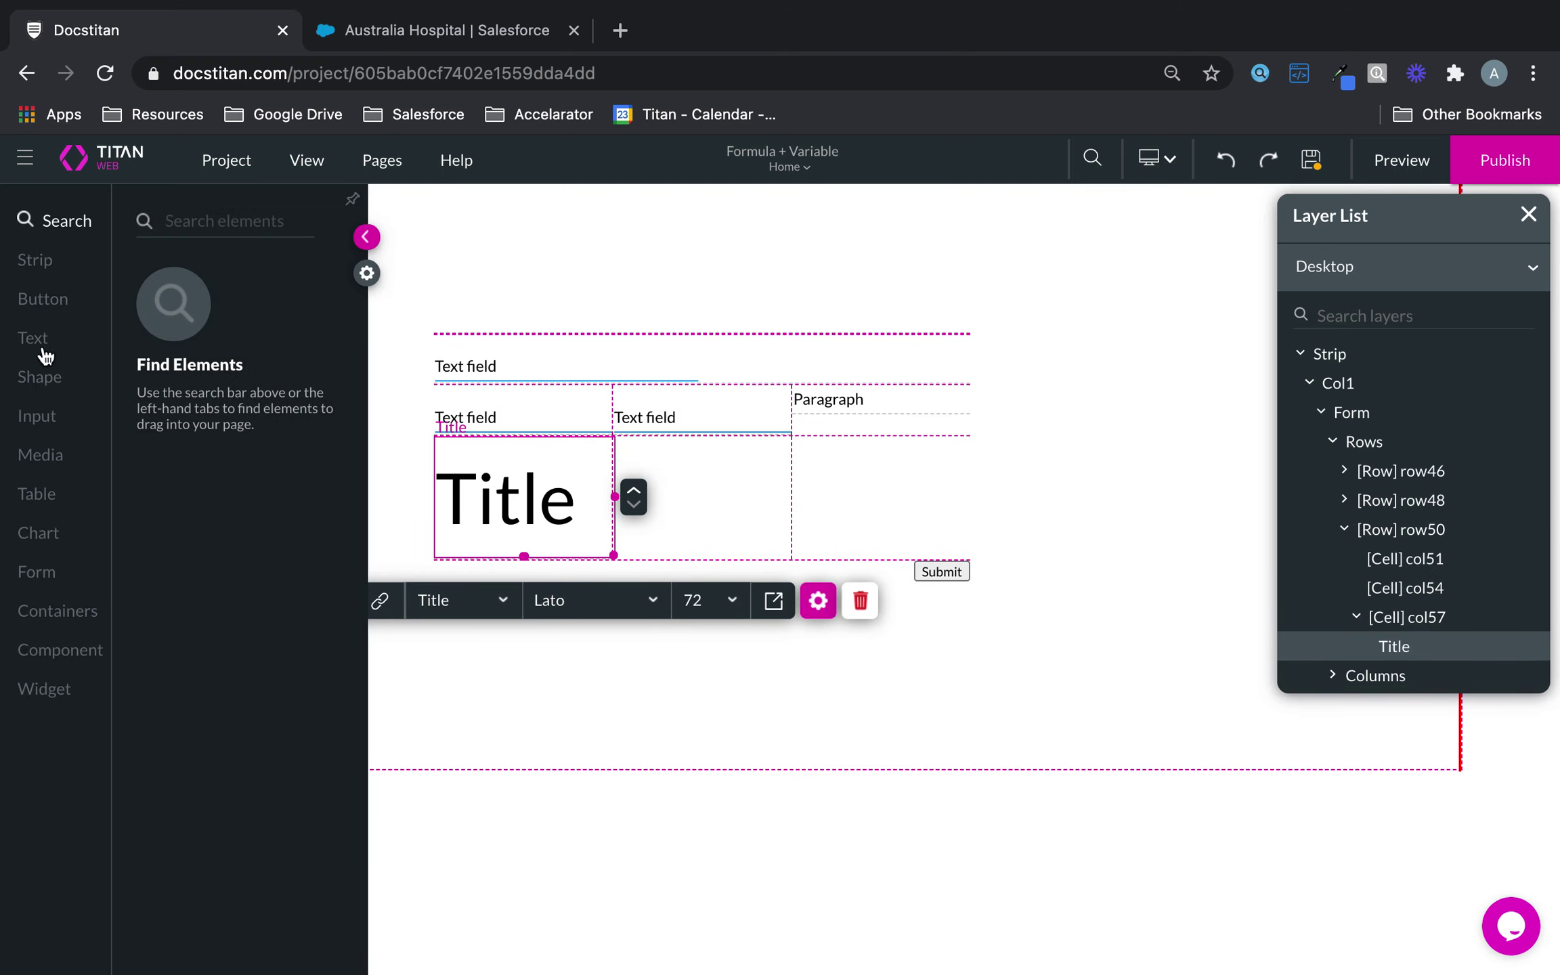
left_click(54, 424)
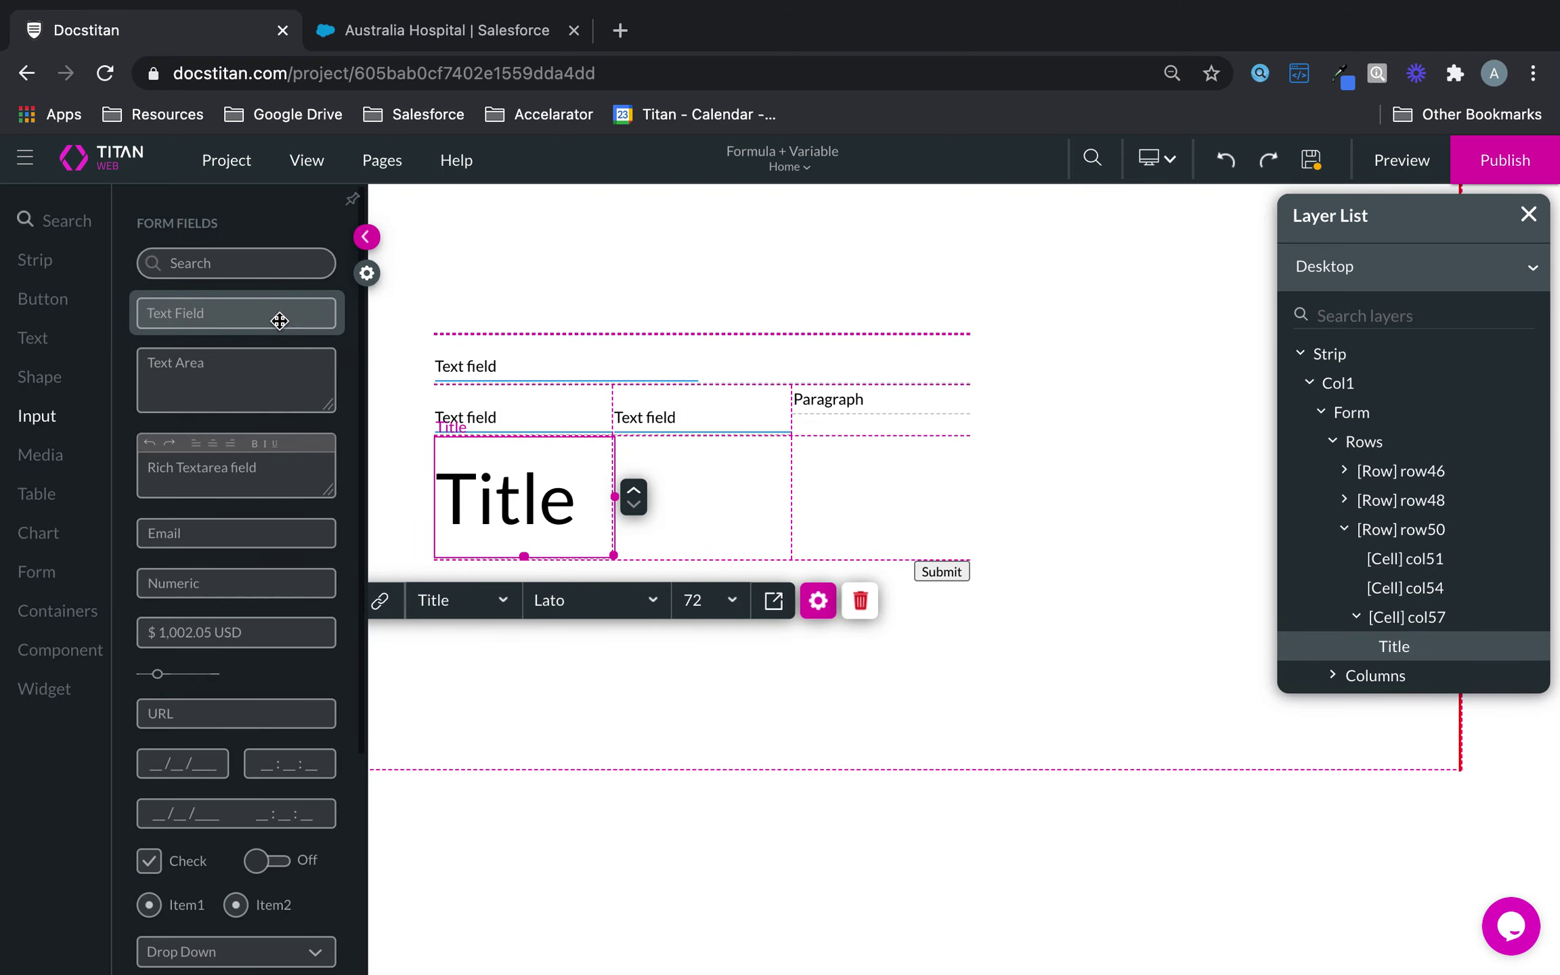
left_click_drag(271, 370, 753, 504)
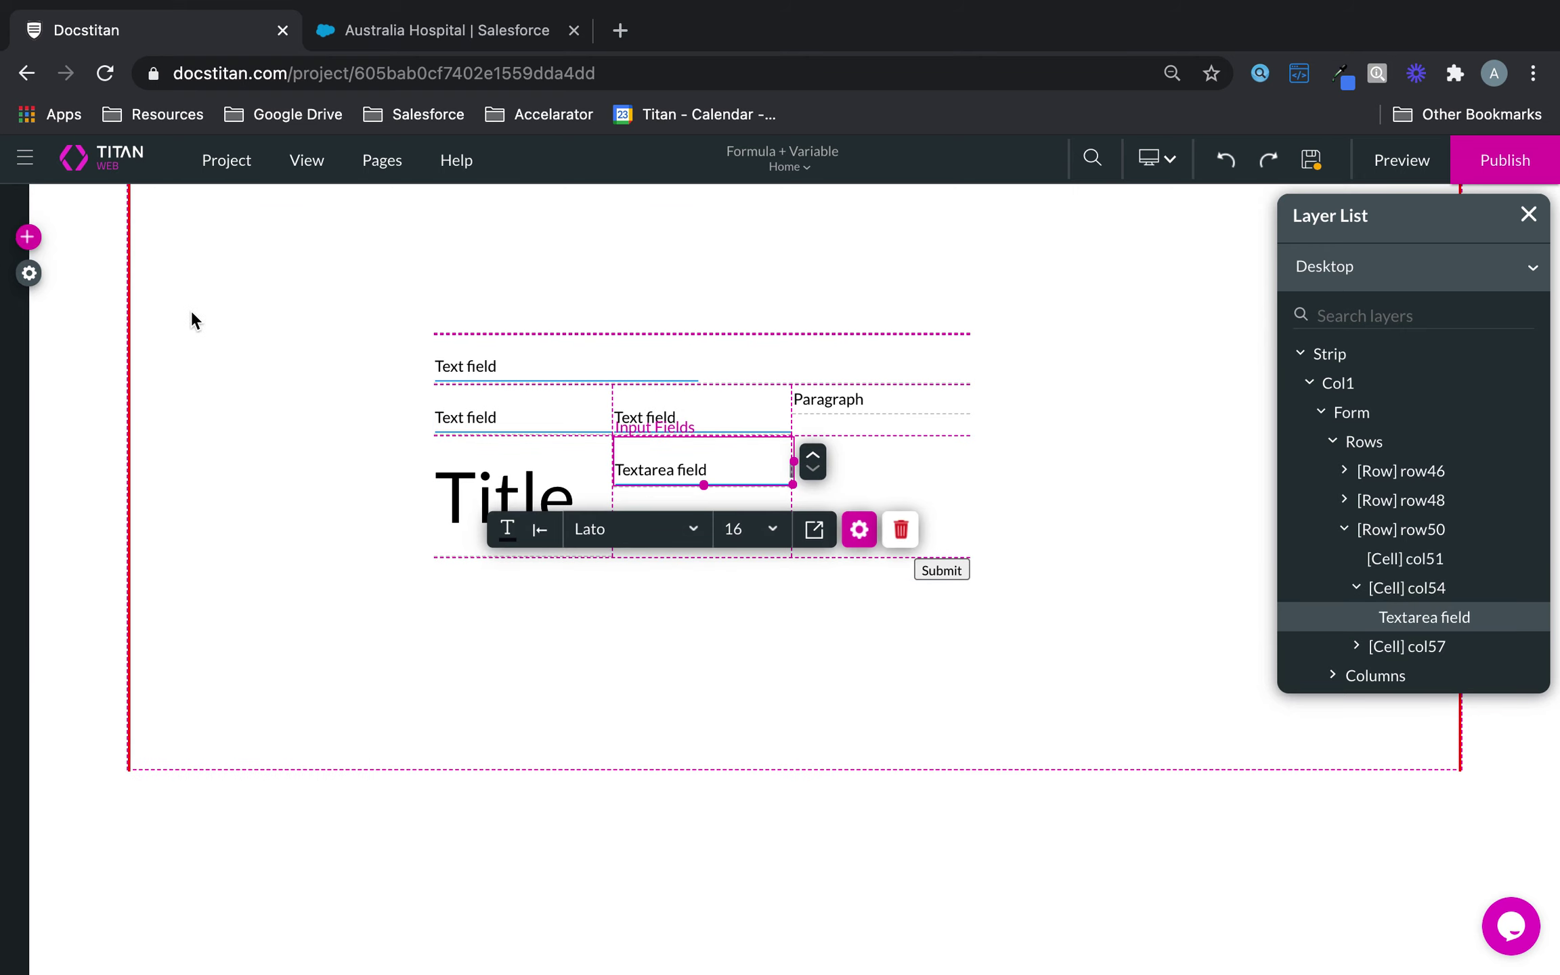
- Add a Currency field to the empty cell col51 and save the project
left_click(29, 238)
left_click(54, 424)
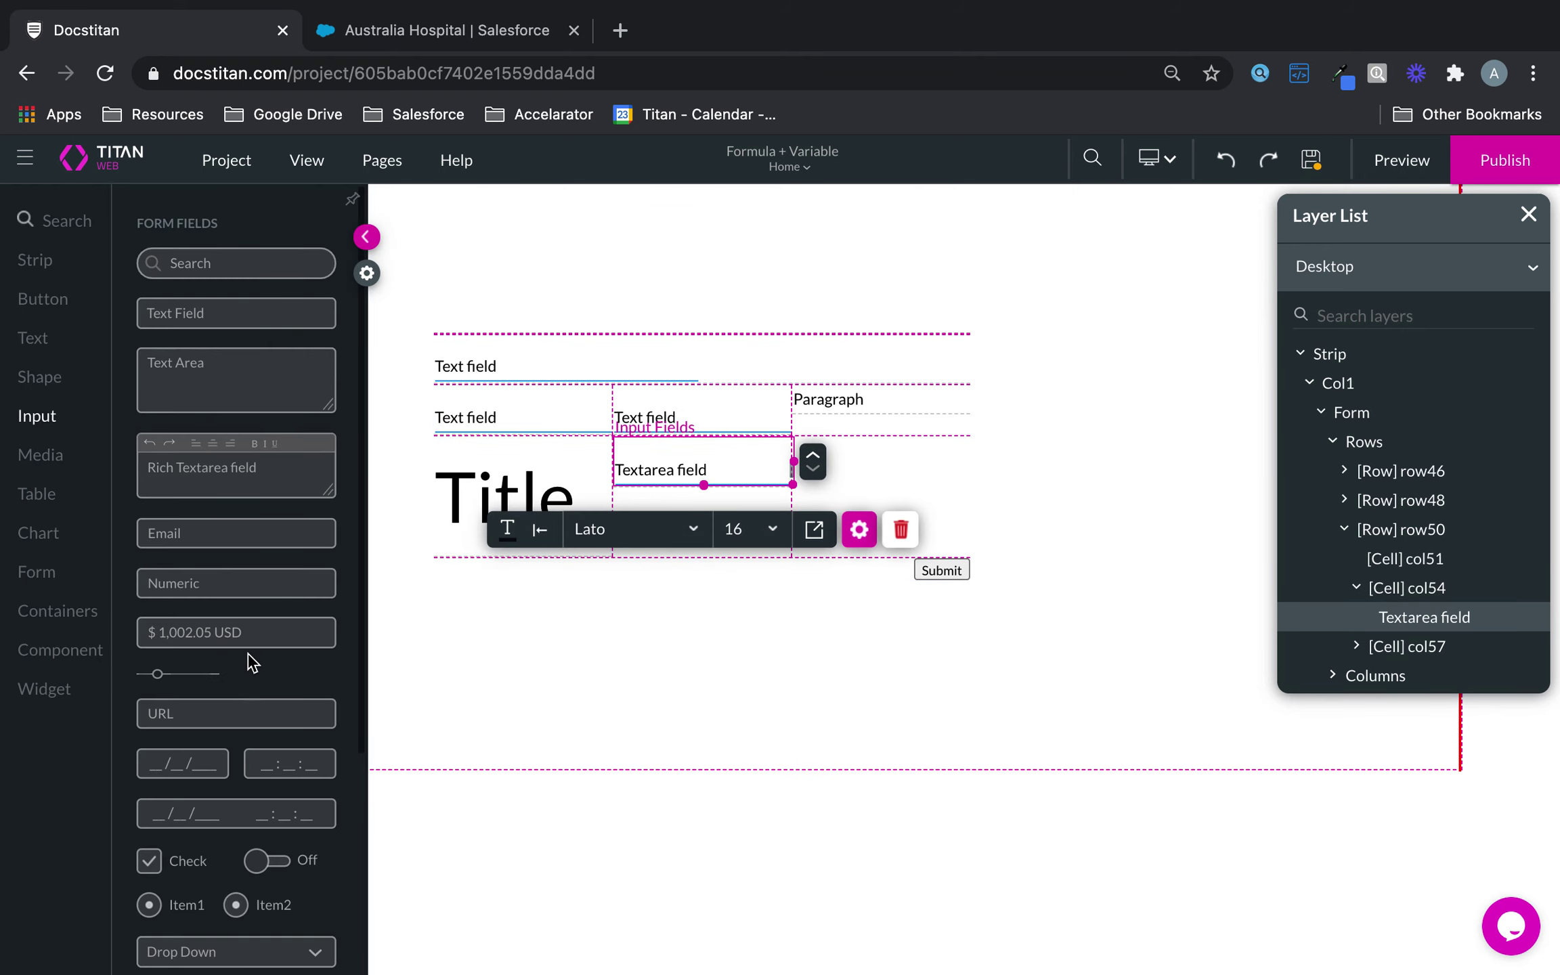
left_click_drag(244, 635, 929, 514)
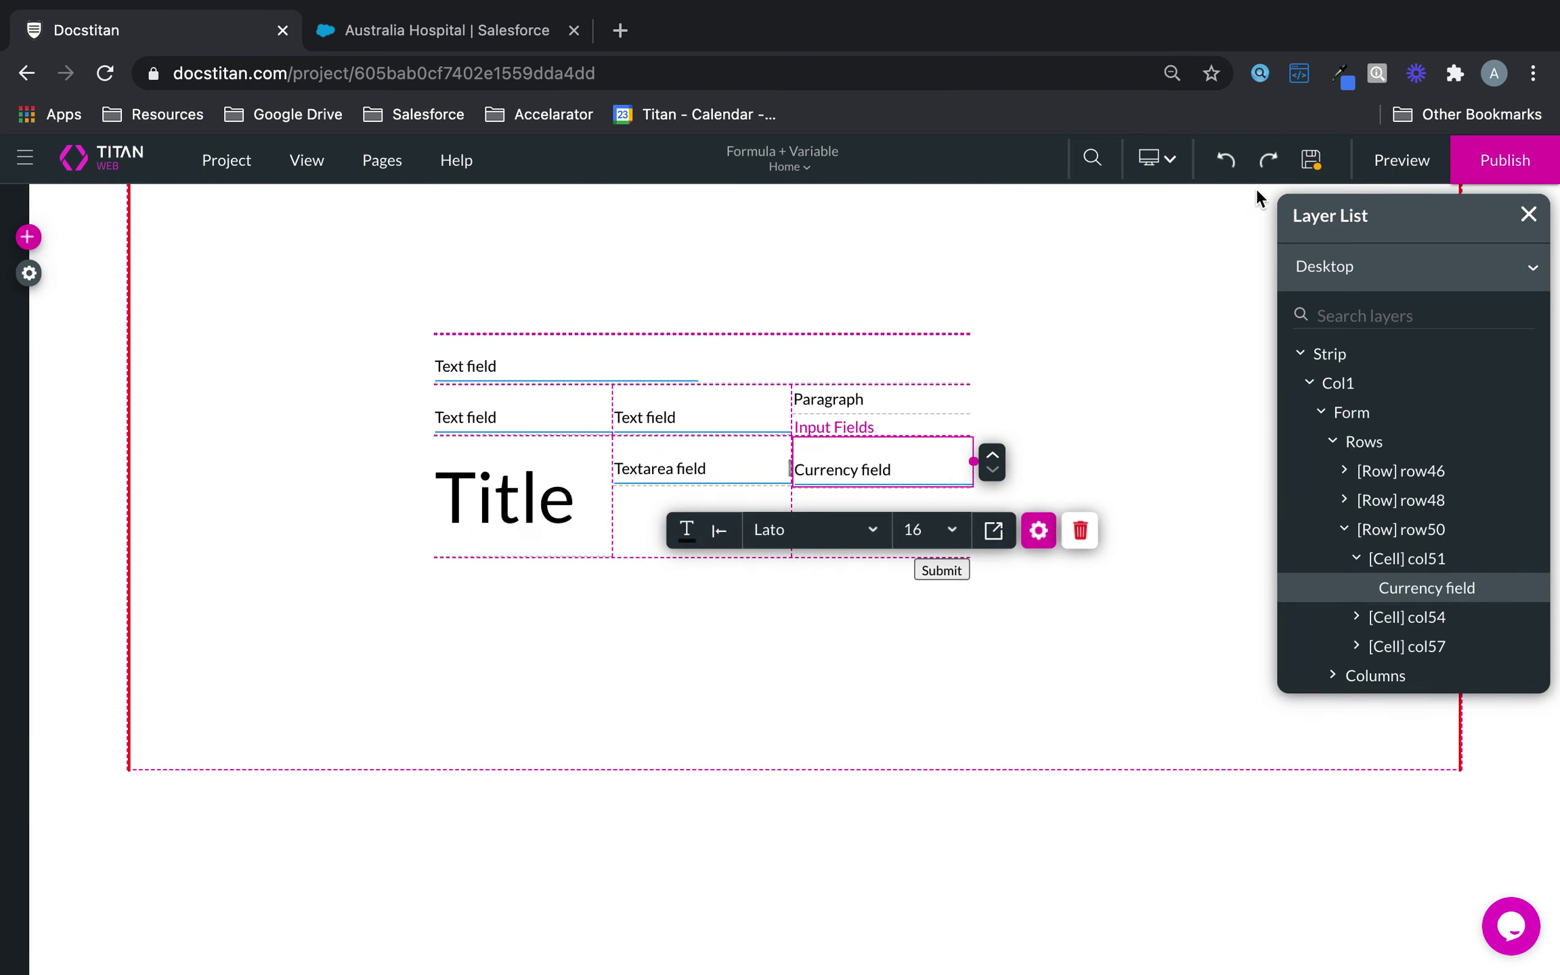
left_click(1311, 162)
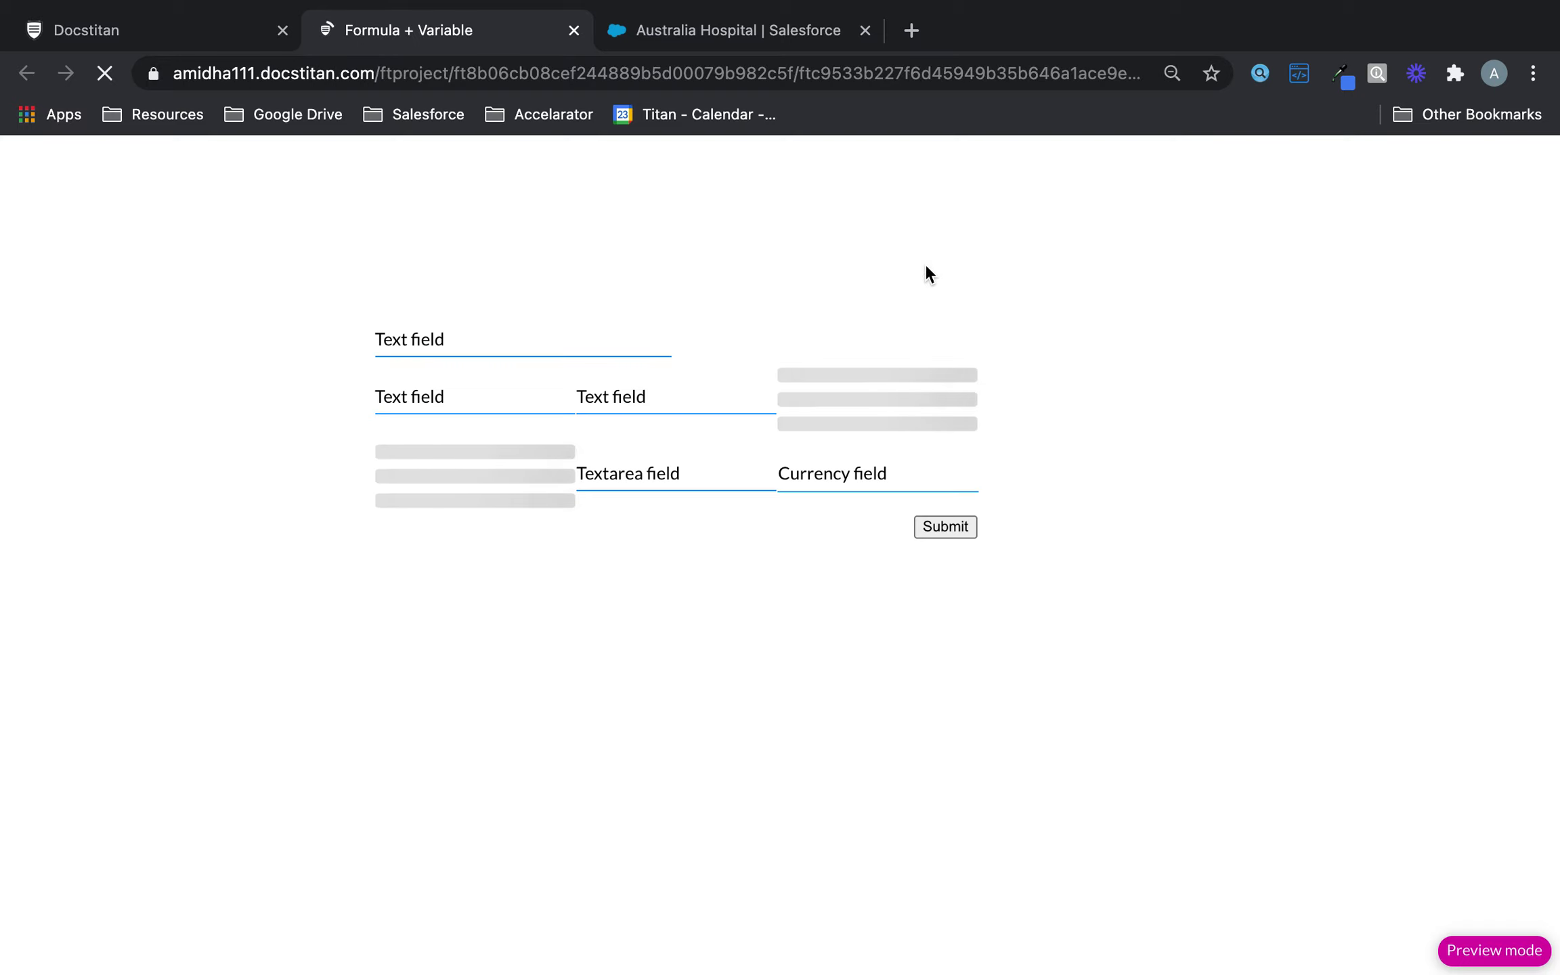
- Preview the form in iPhone 6/7/8 emulation, focusing each text field to test it
right_click(923, 257)
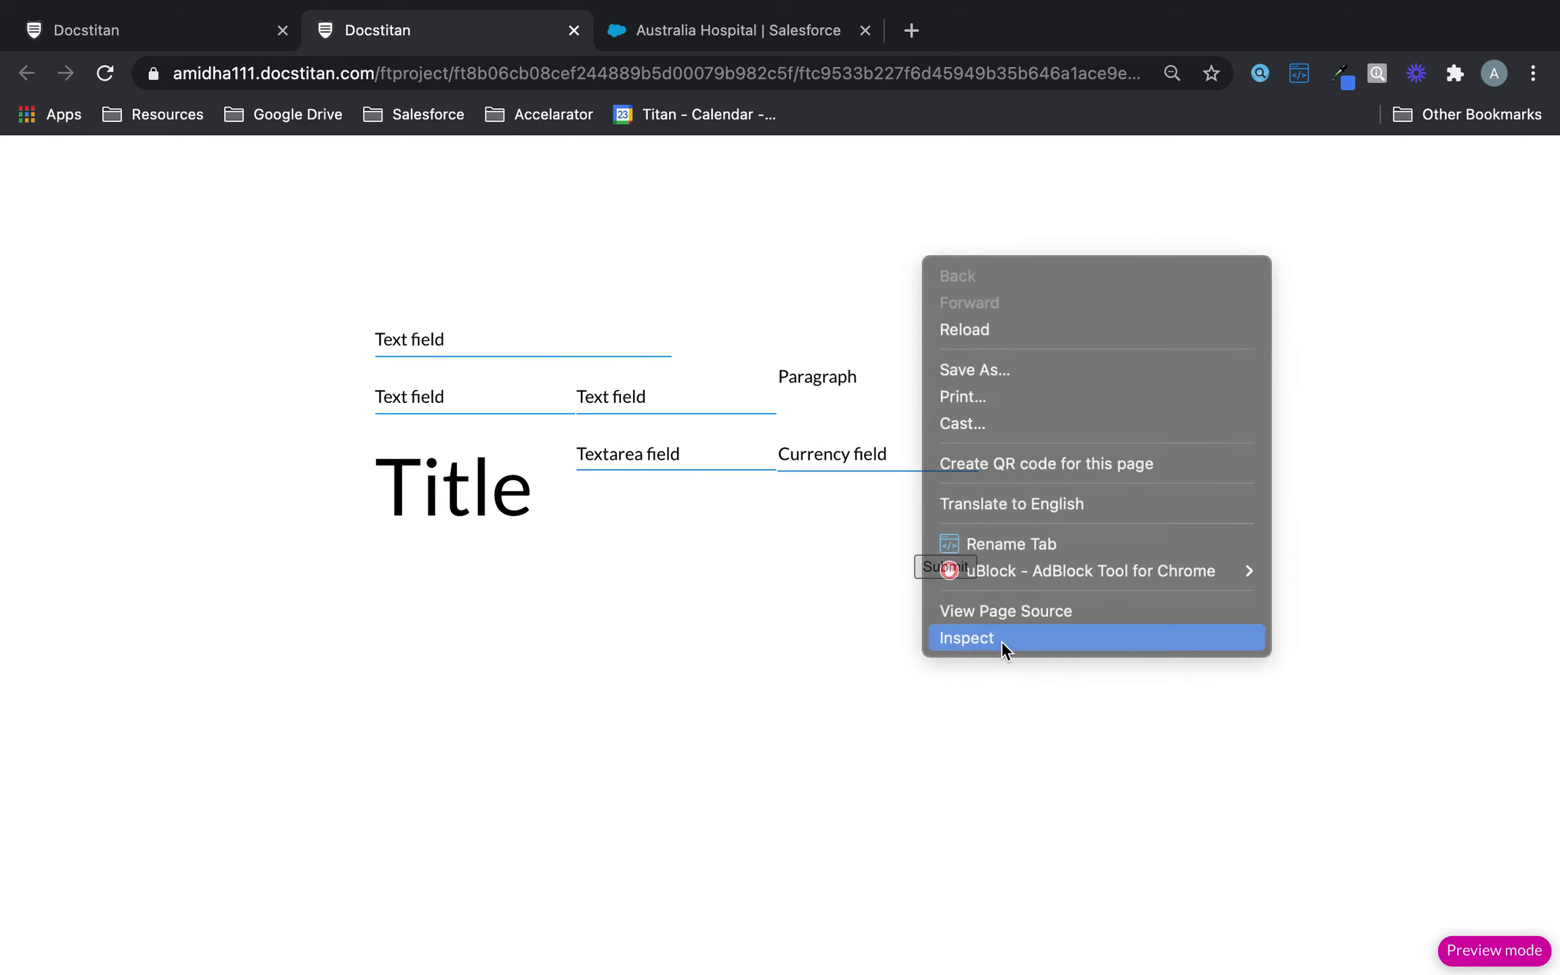
left_click(1003, 641)
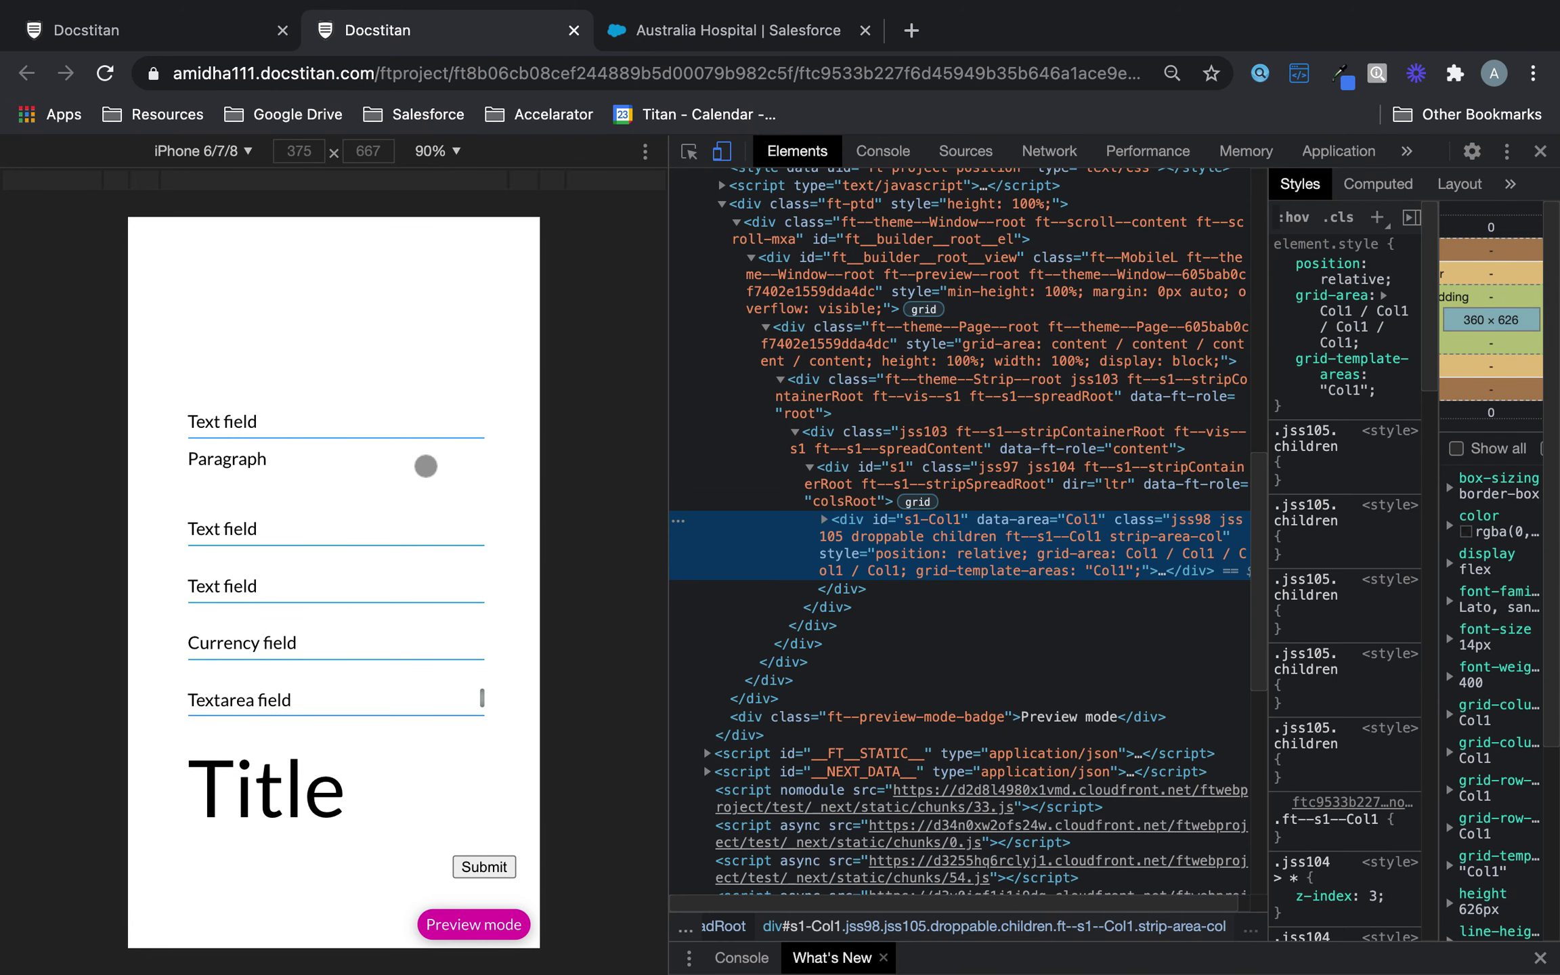
left_click(385, 551)
left_click(341, 503)
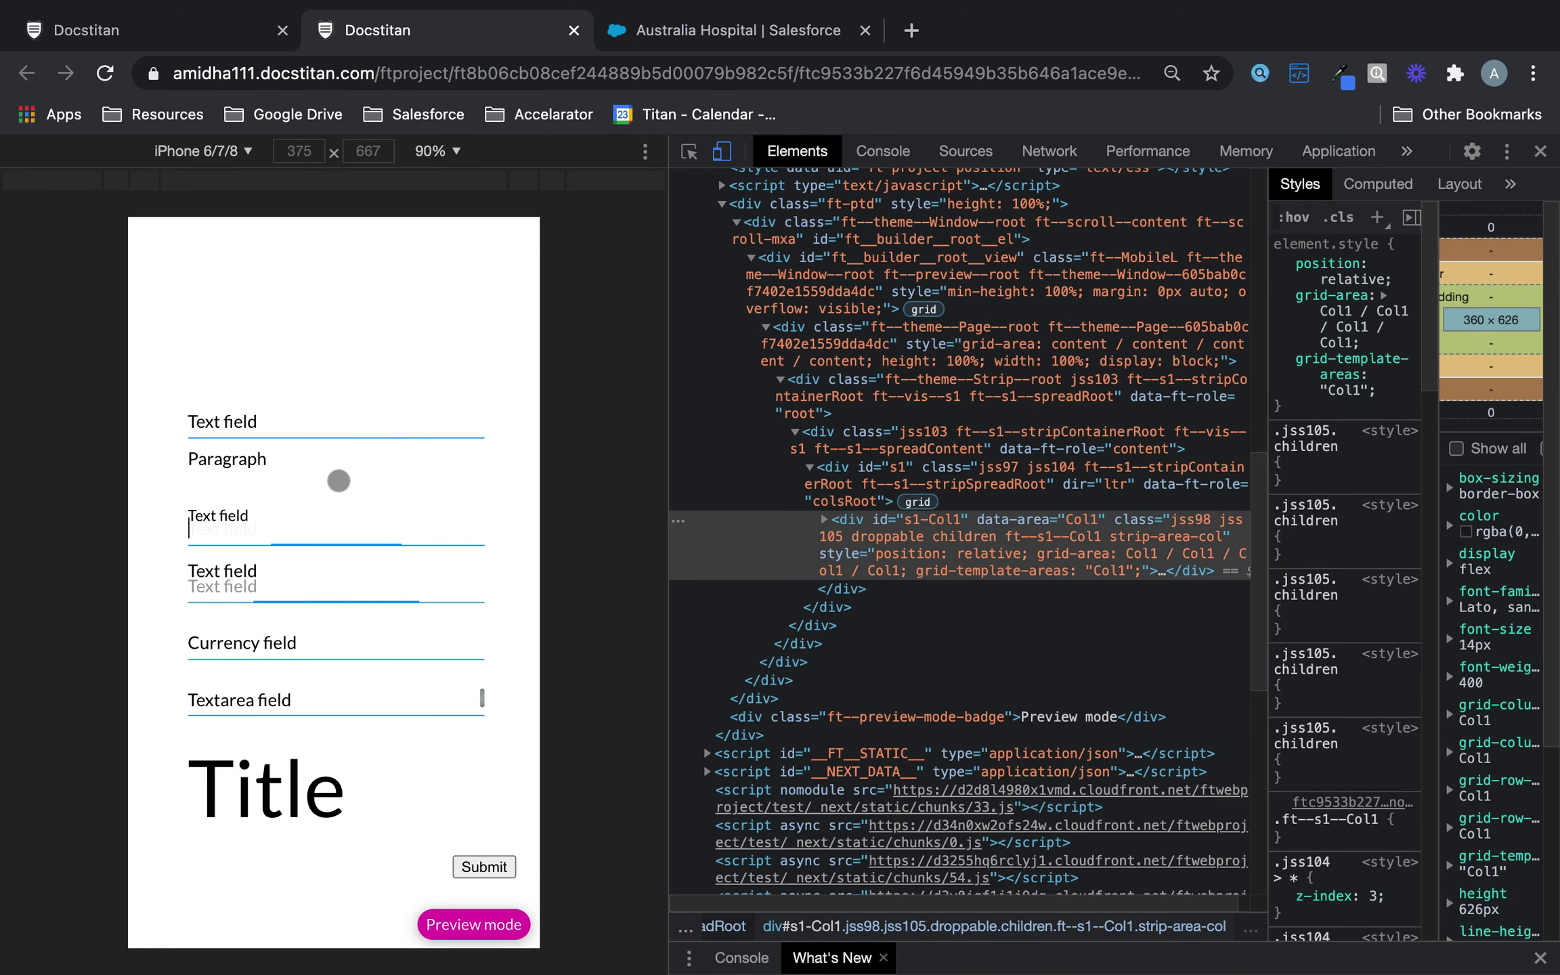
left_click(327, 417)
left_click(296, 499)
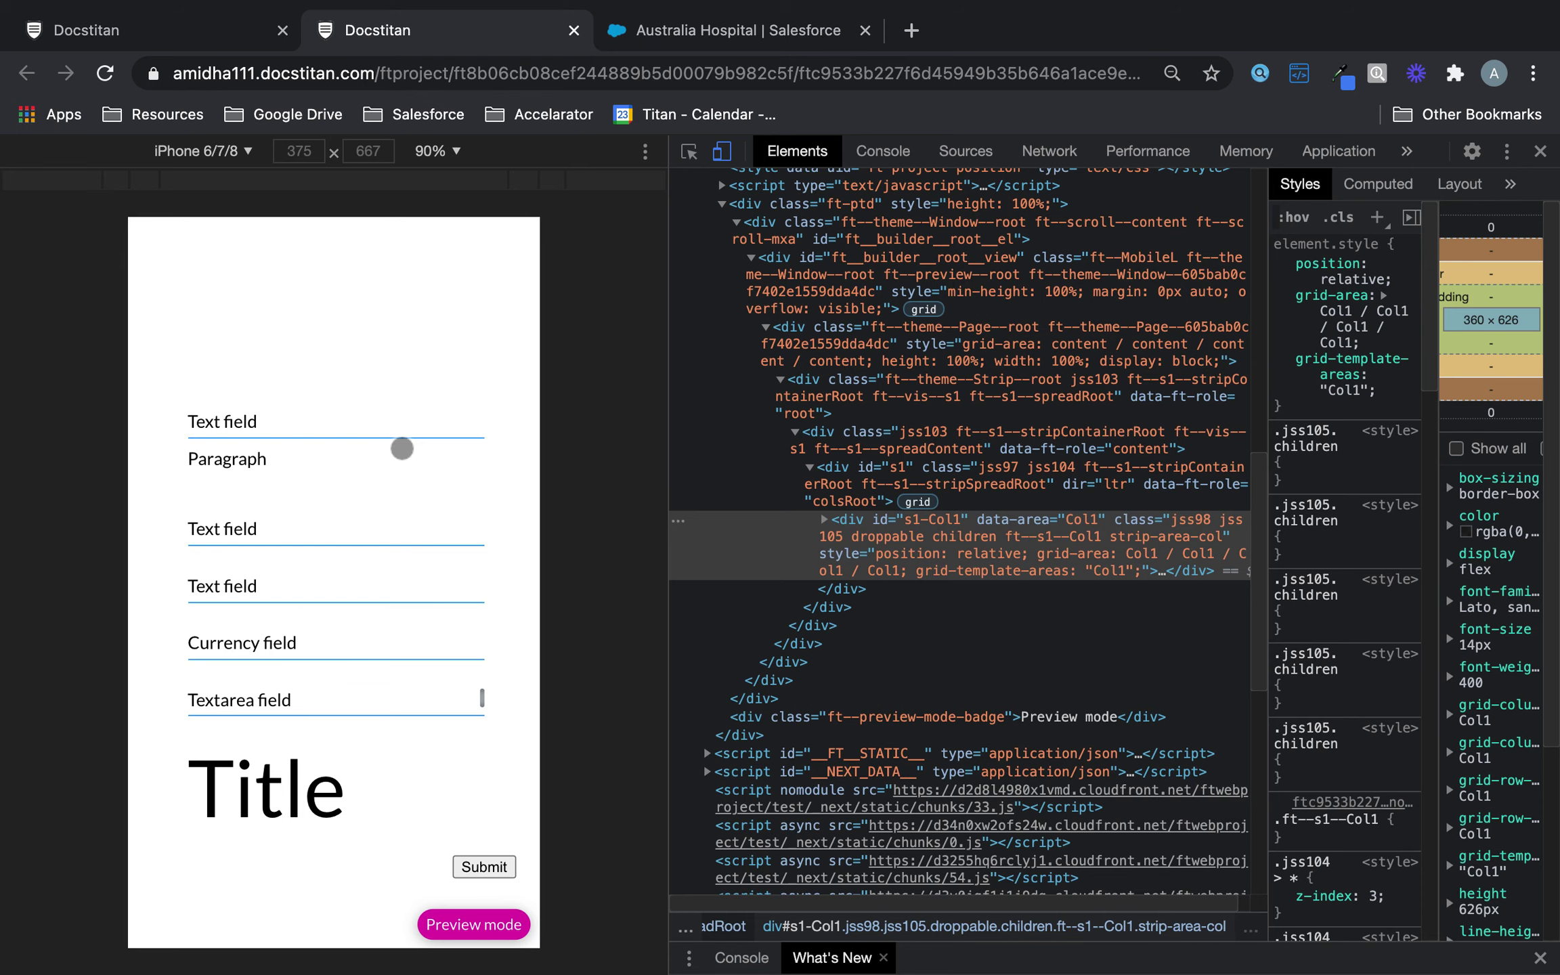
left_click(194, 27)
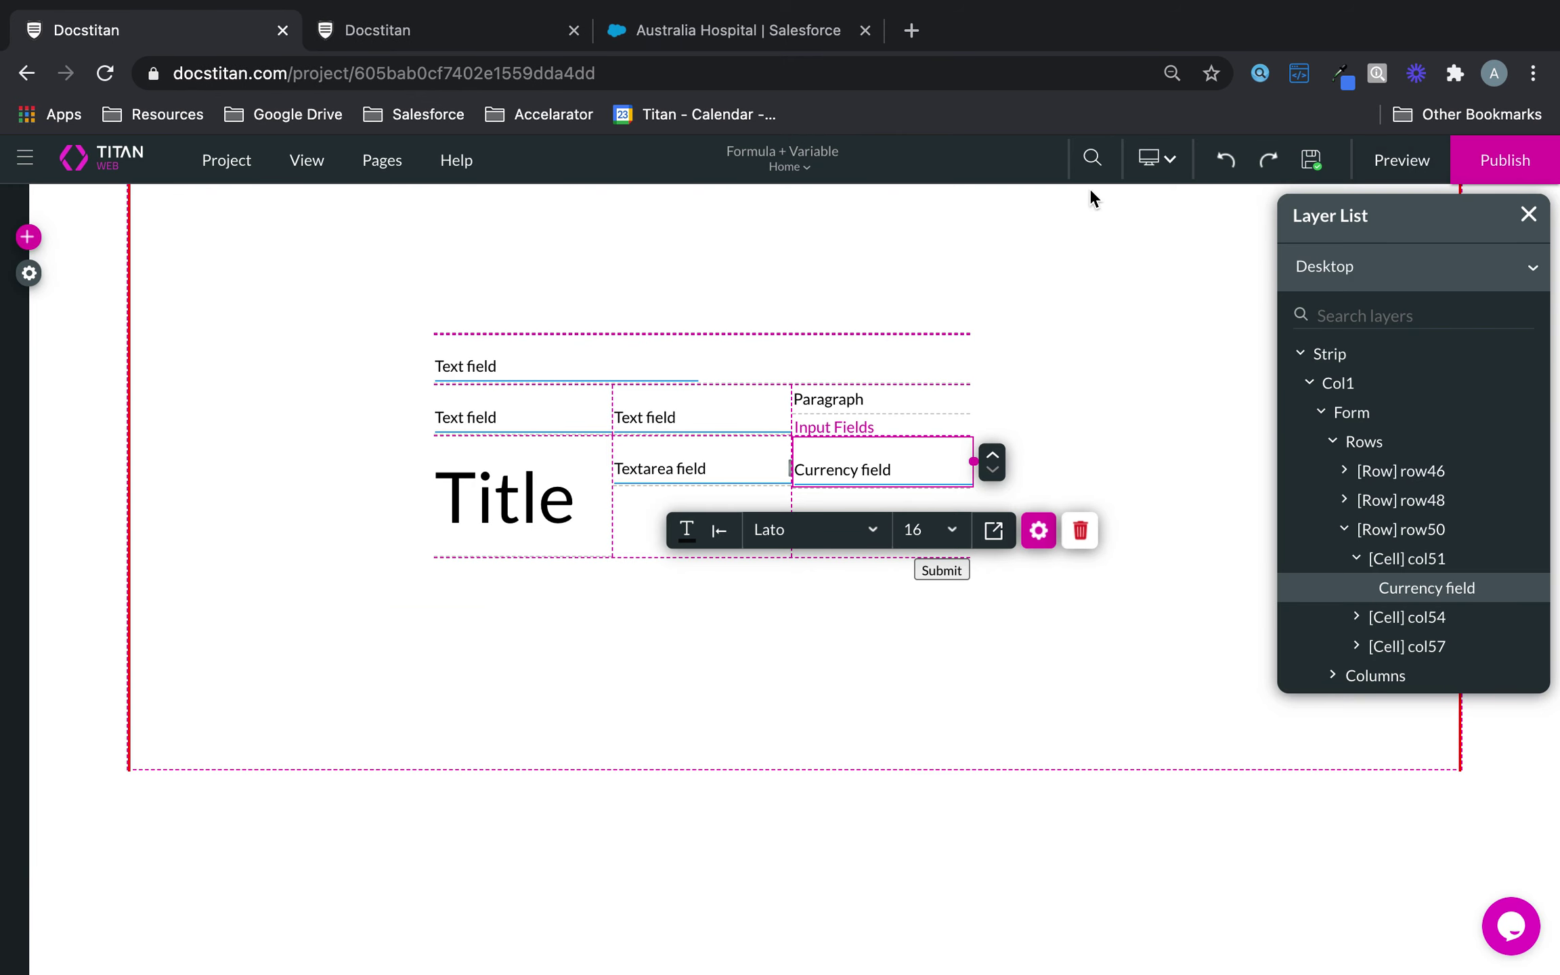
- In the Mobile (L) layout, drag the top text field above the form and indent it
left_click(1176, 168)
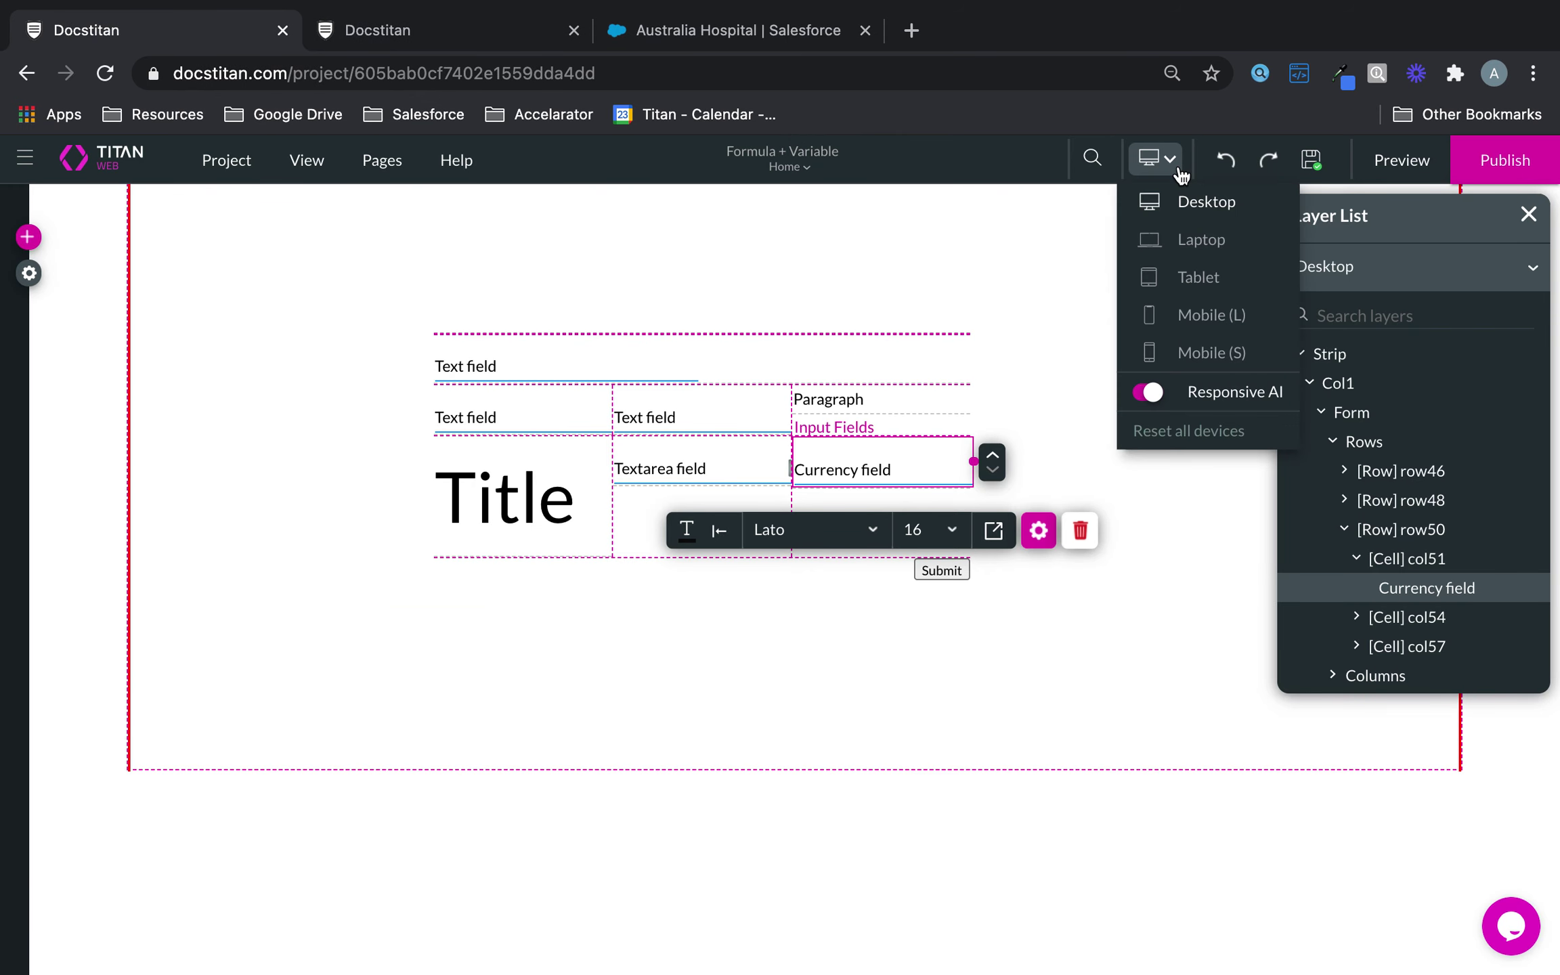
left_click(1212, 317)
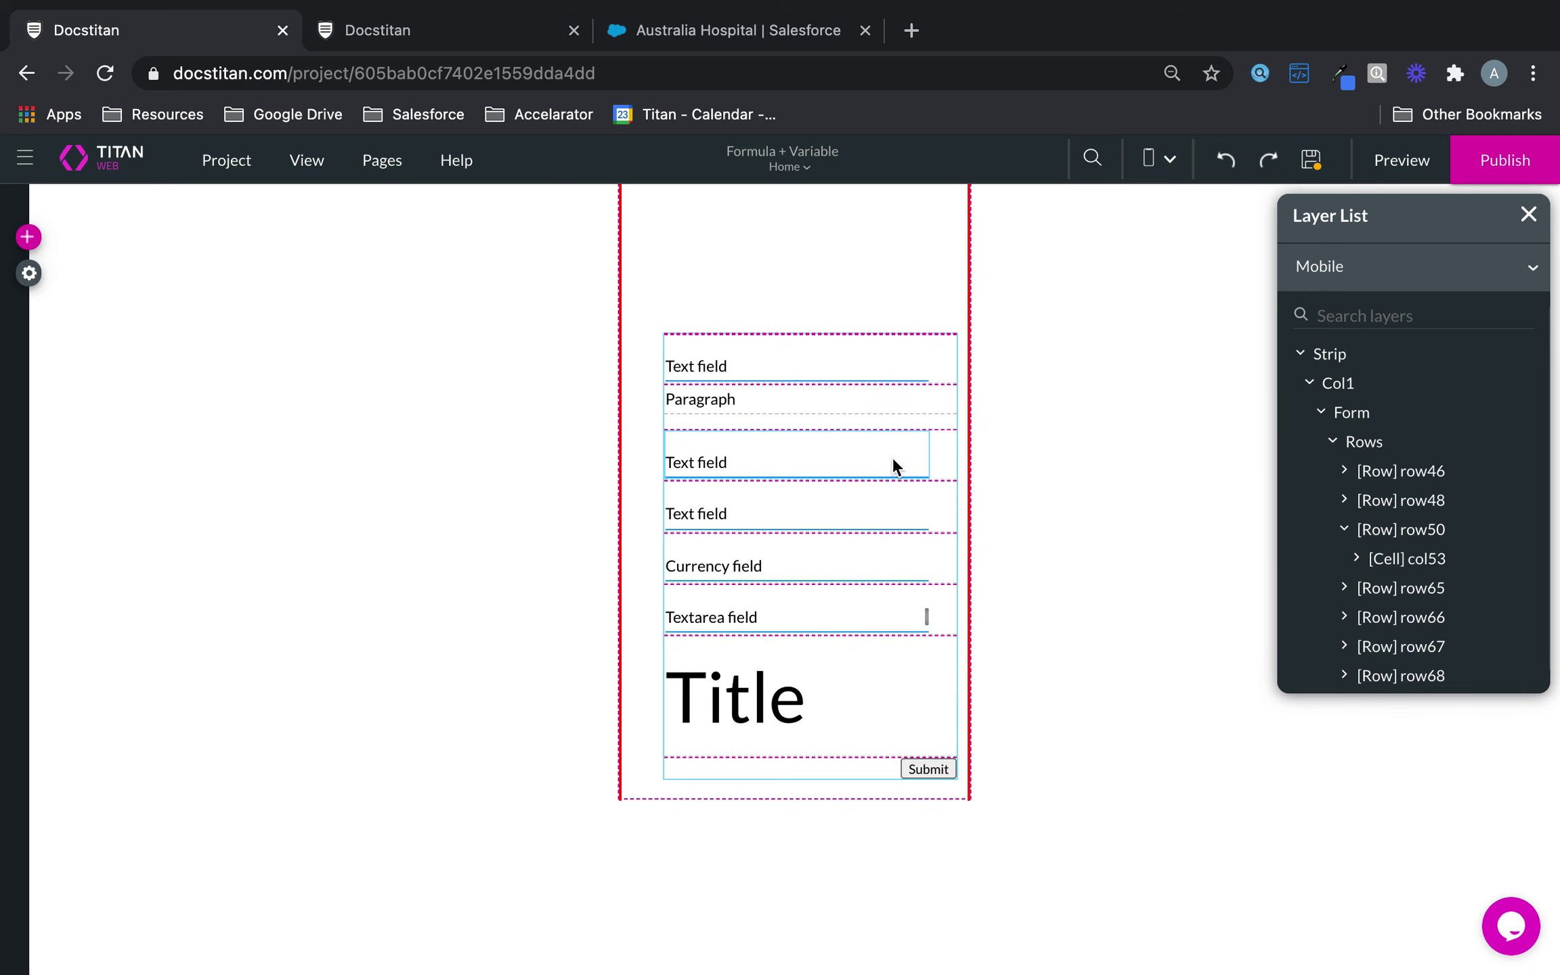
left_click(913, 339)
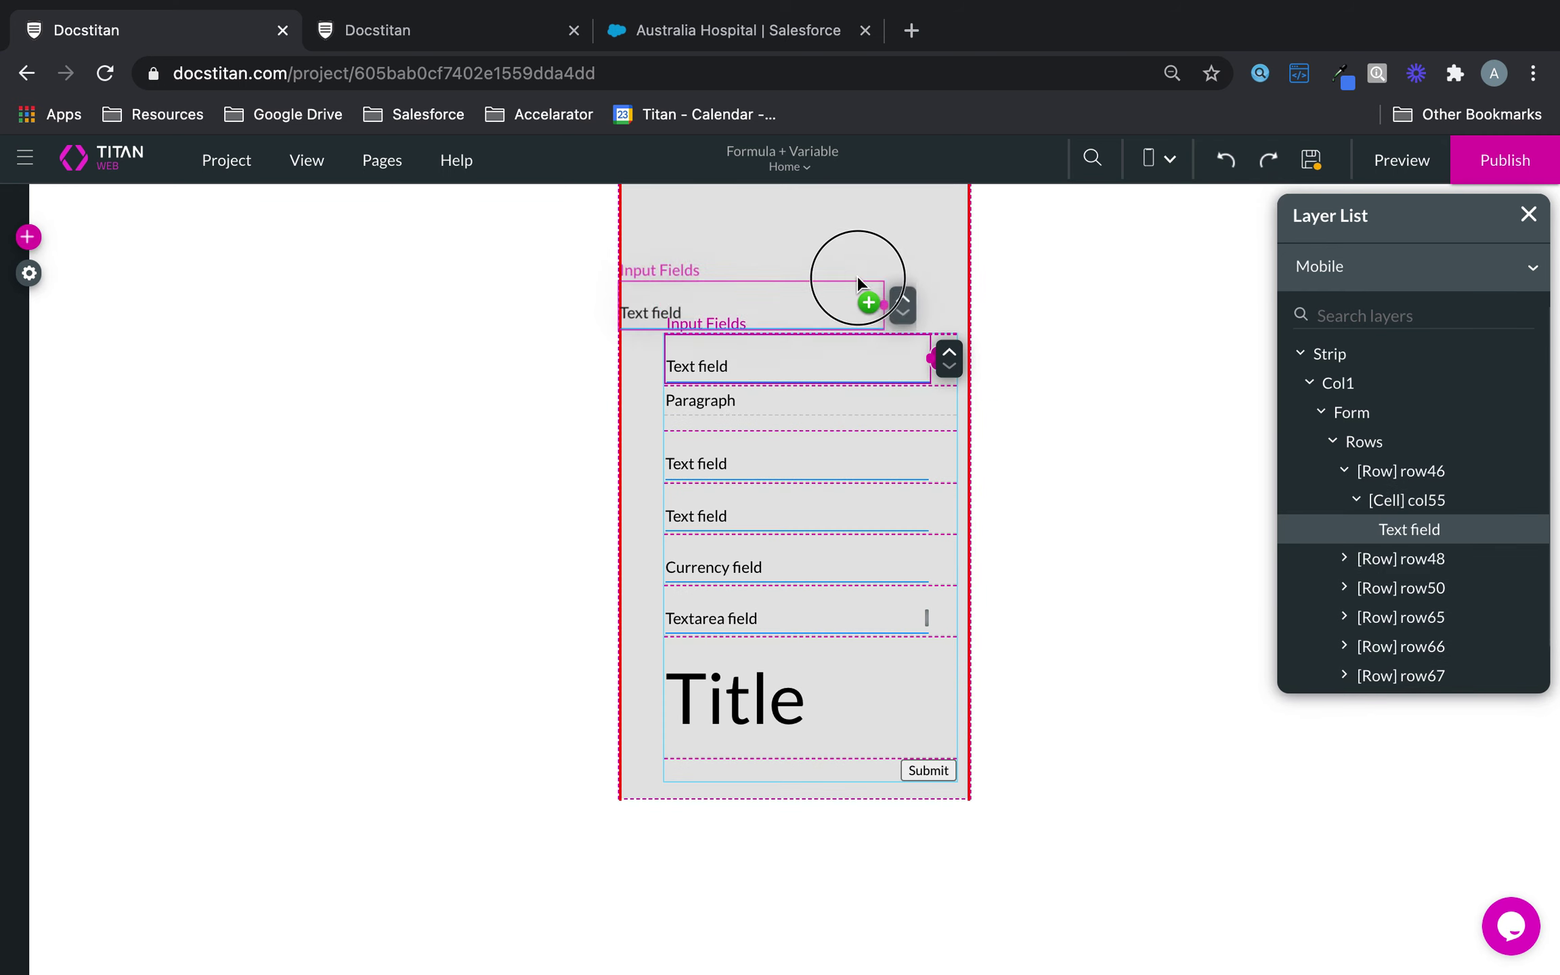
left_click(949, 353)
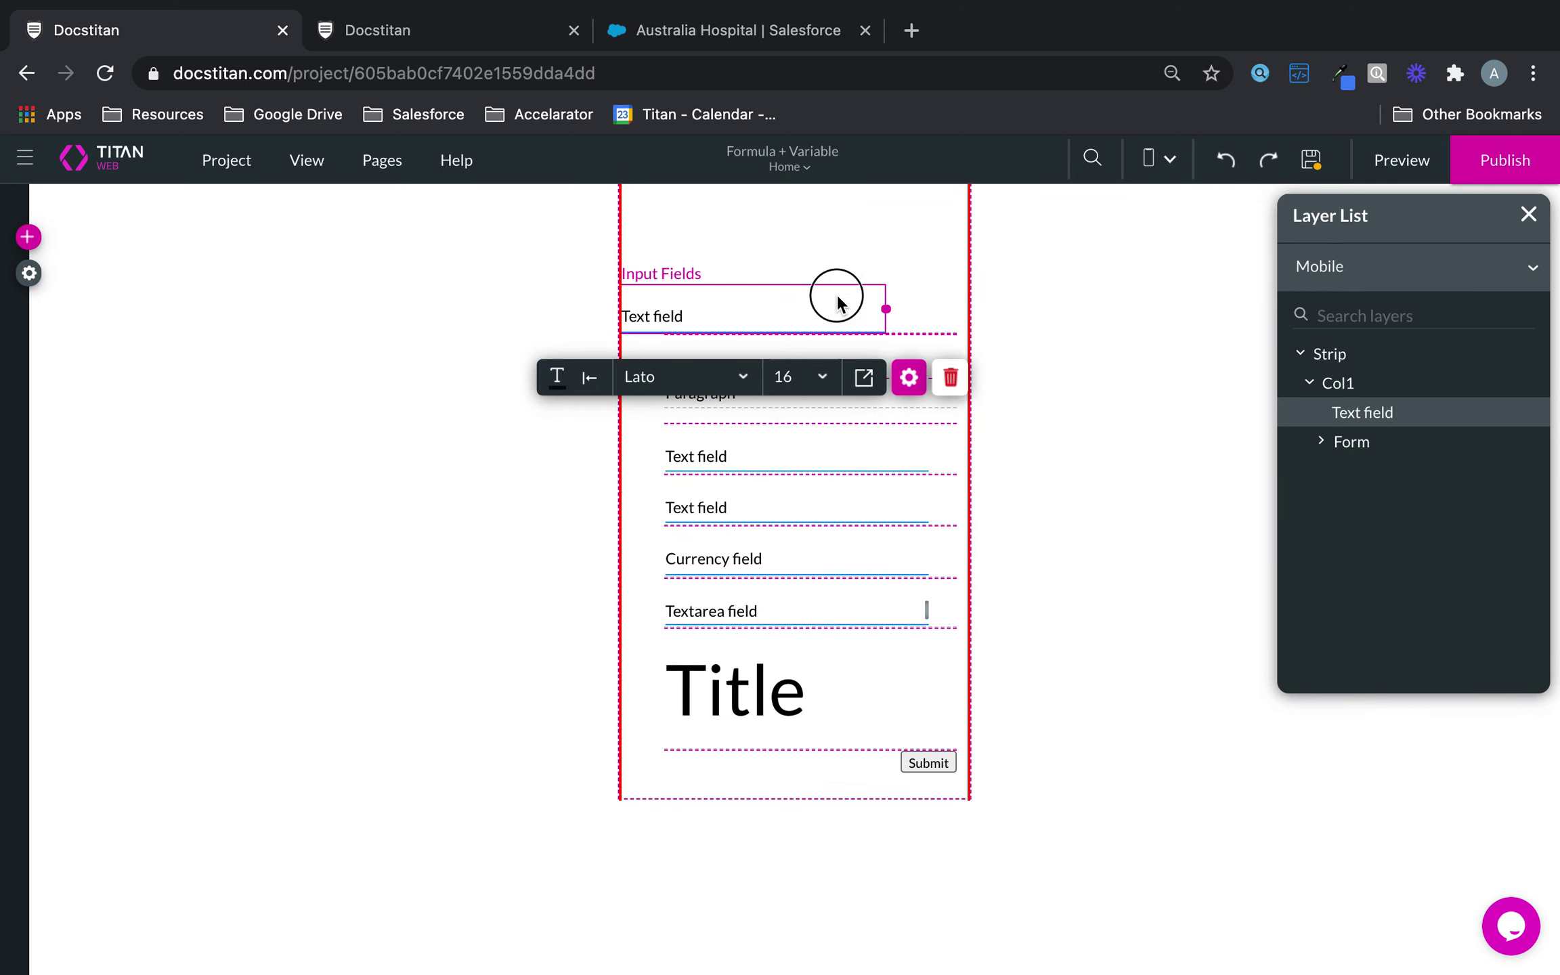
left_click_drag(888, 288, 891, 246)
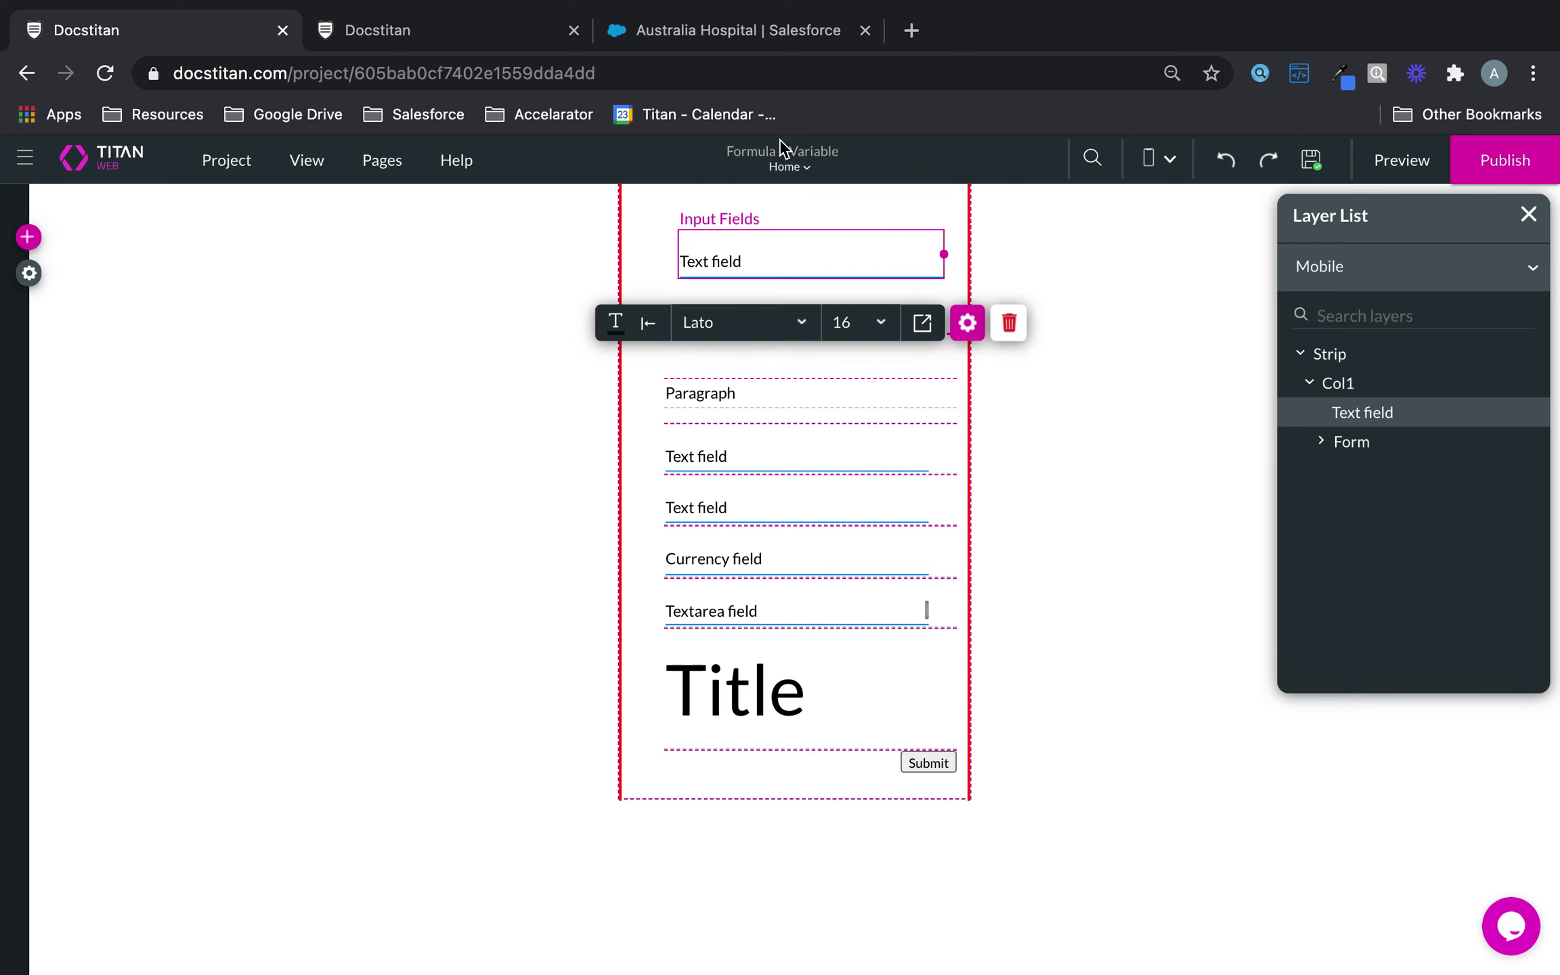
- Reload the preview and view it at desktop width, then in iPhone emulation
left_click(346, 36)
left_click(107, 83)
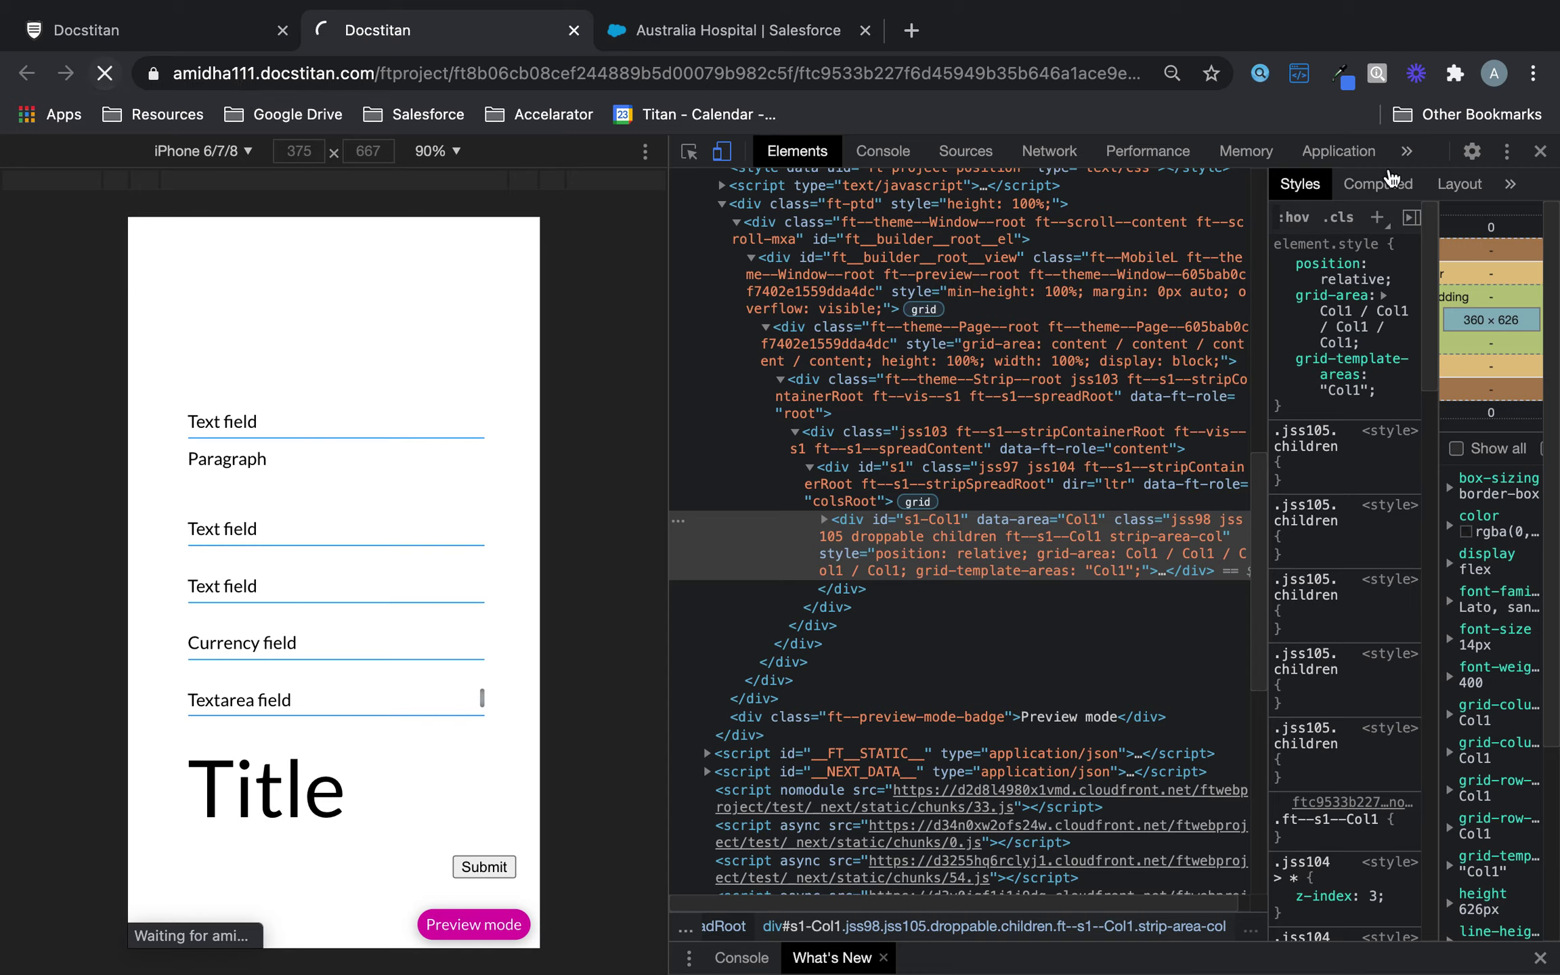
left_click(1542, 153)
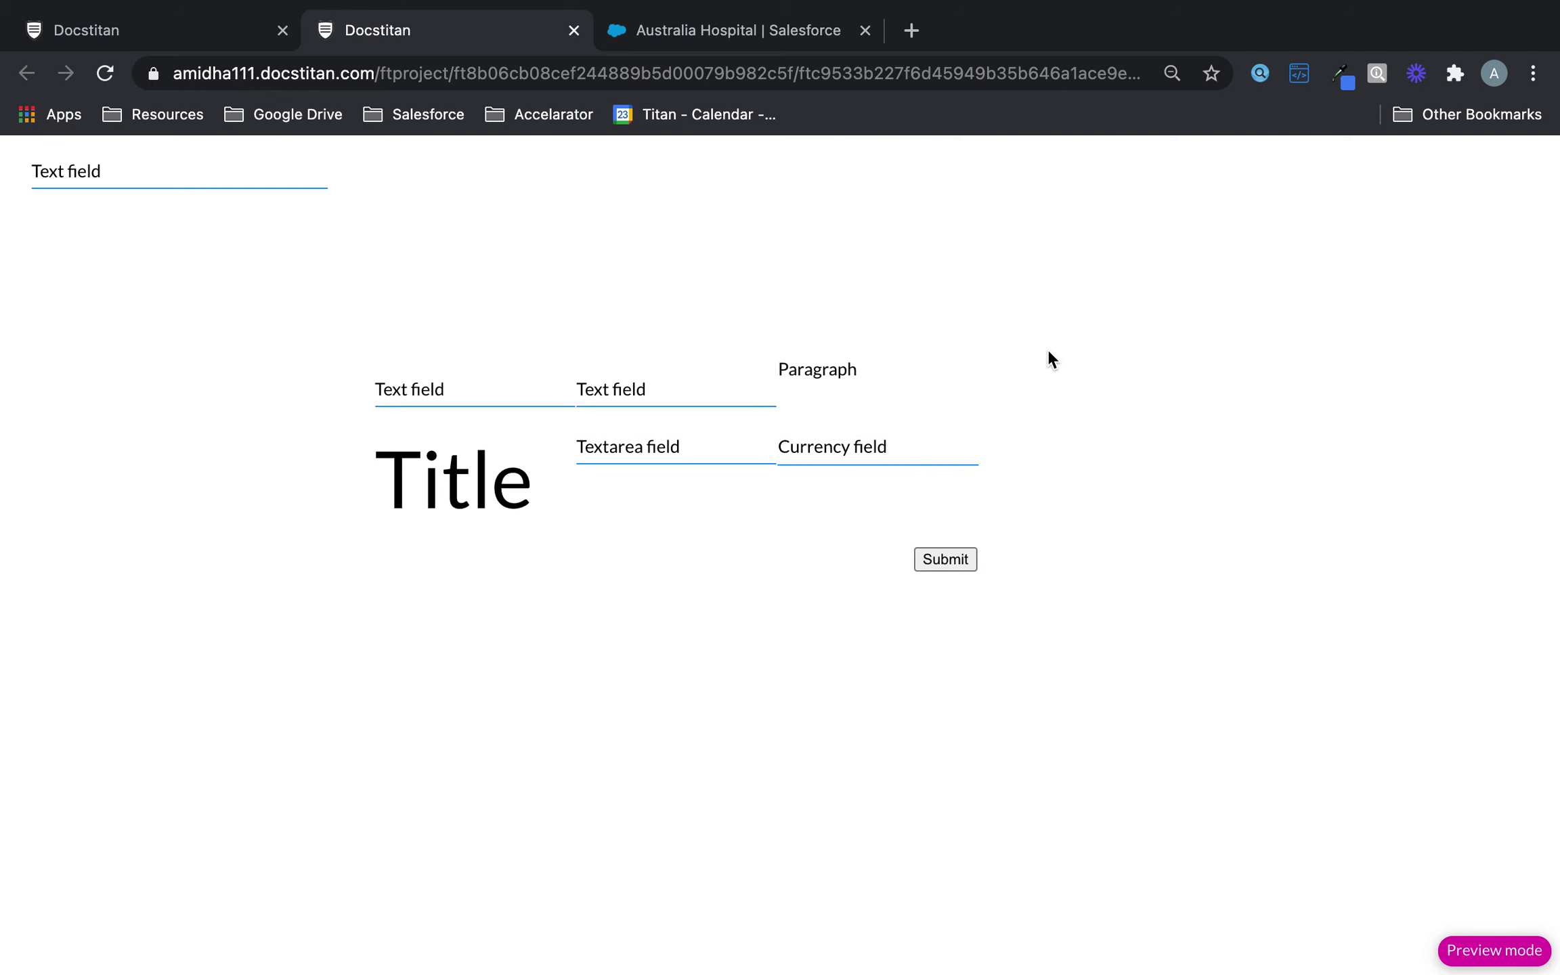
right_click(1005, 350)
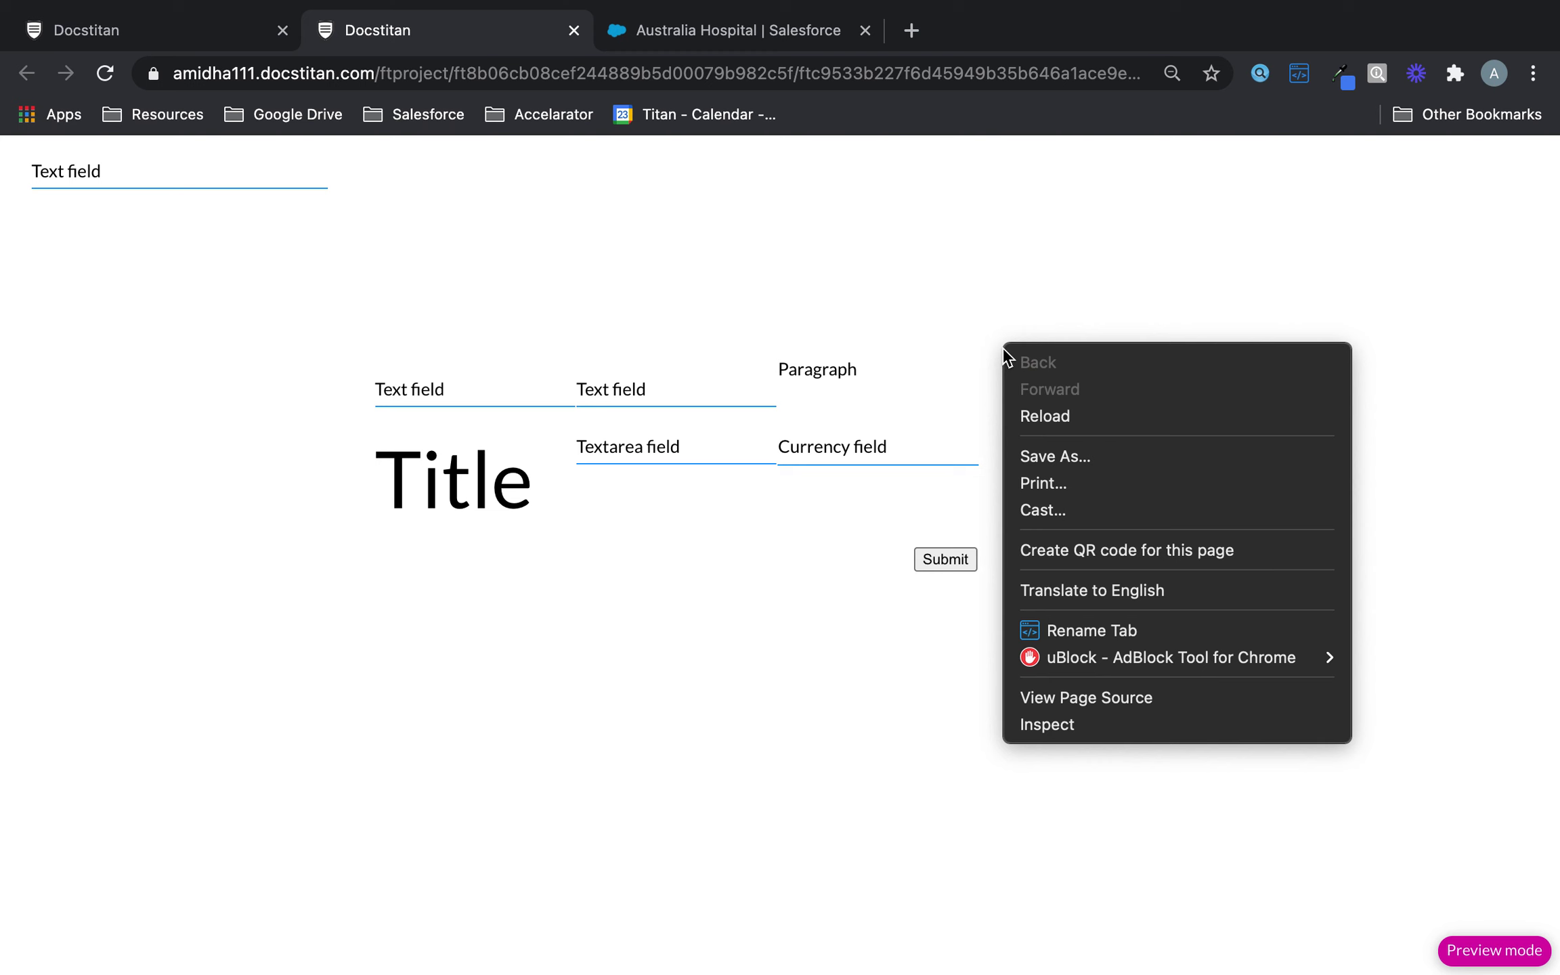
left_click(1059, 722)
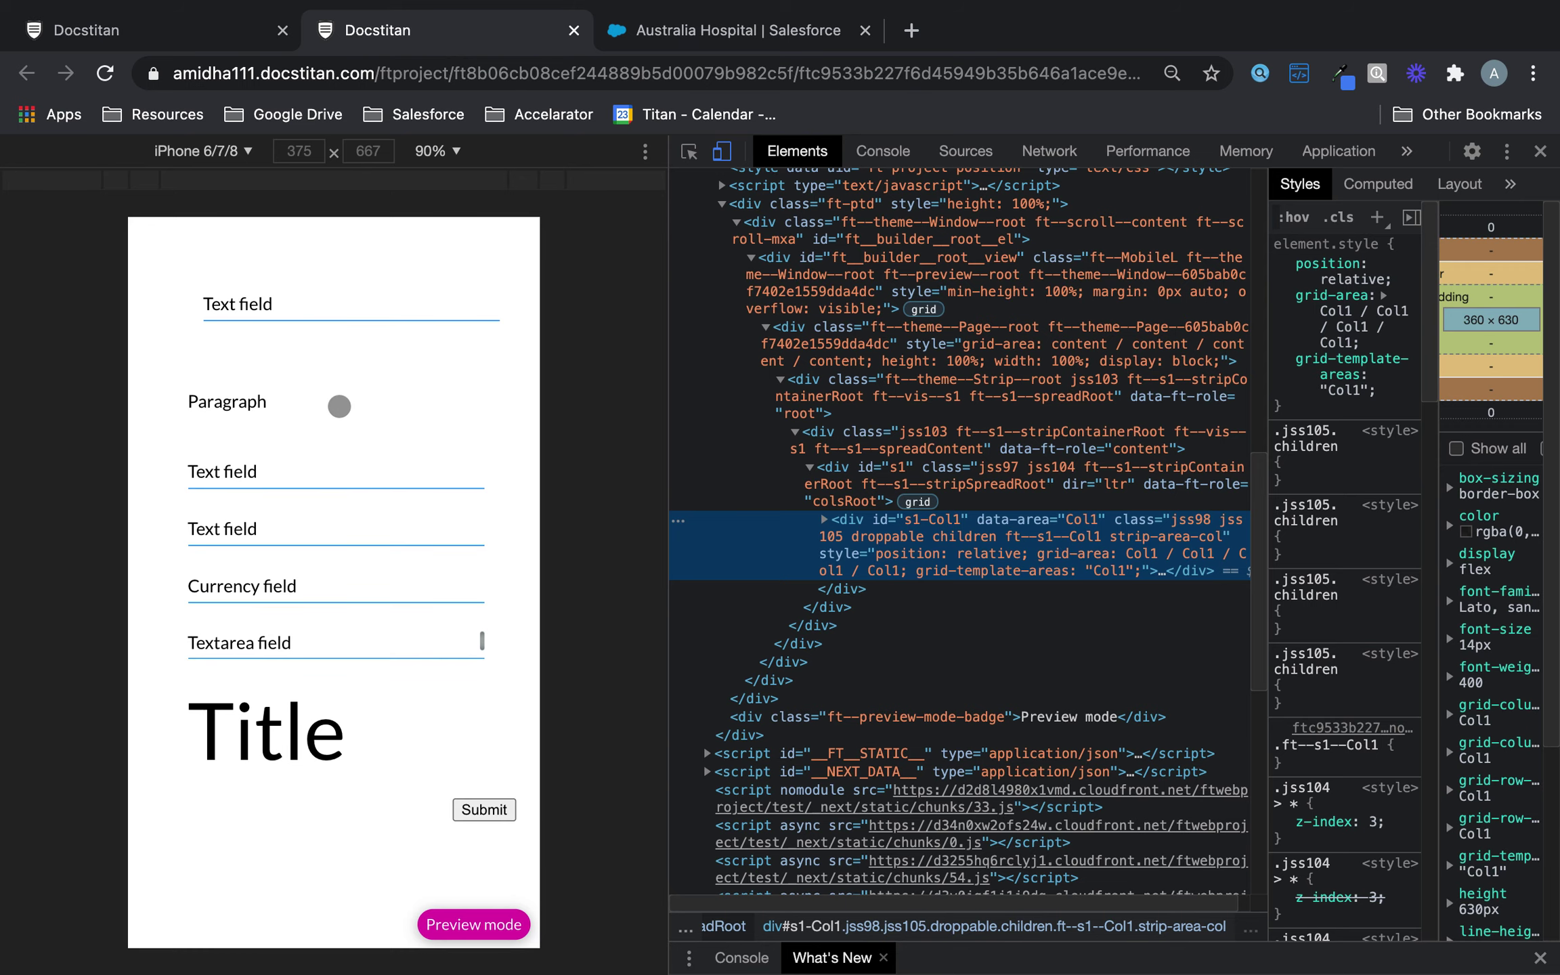
- In the Desktop layout, move the loose text field into the form's top-left cell
left_click(250, 15)
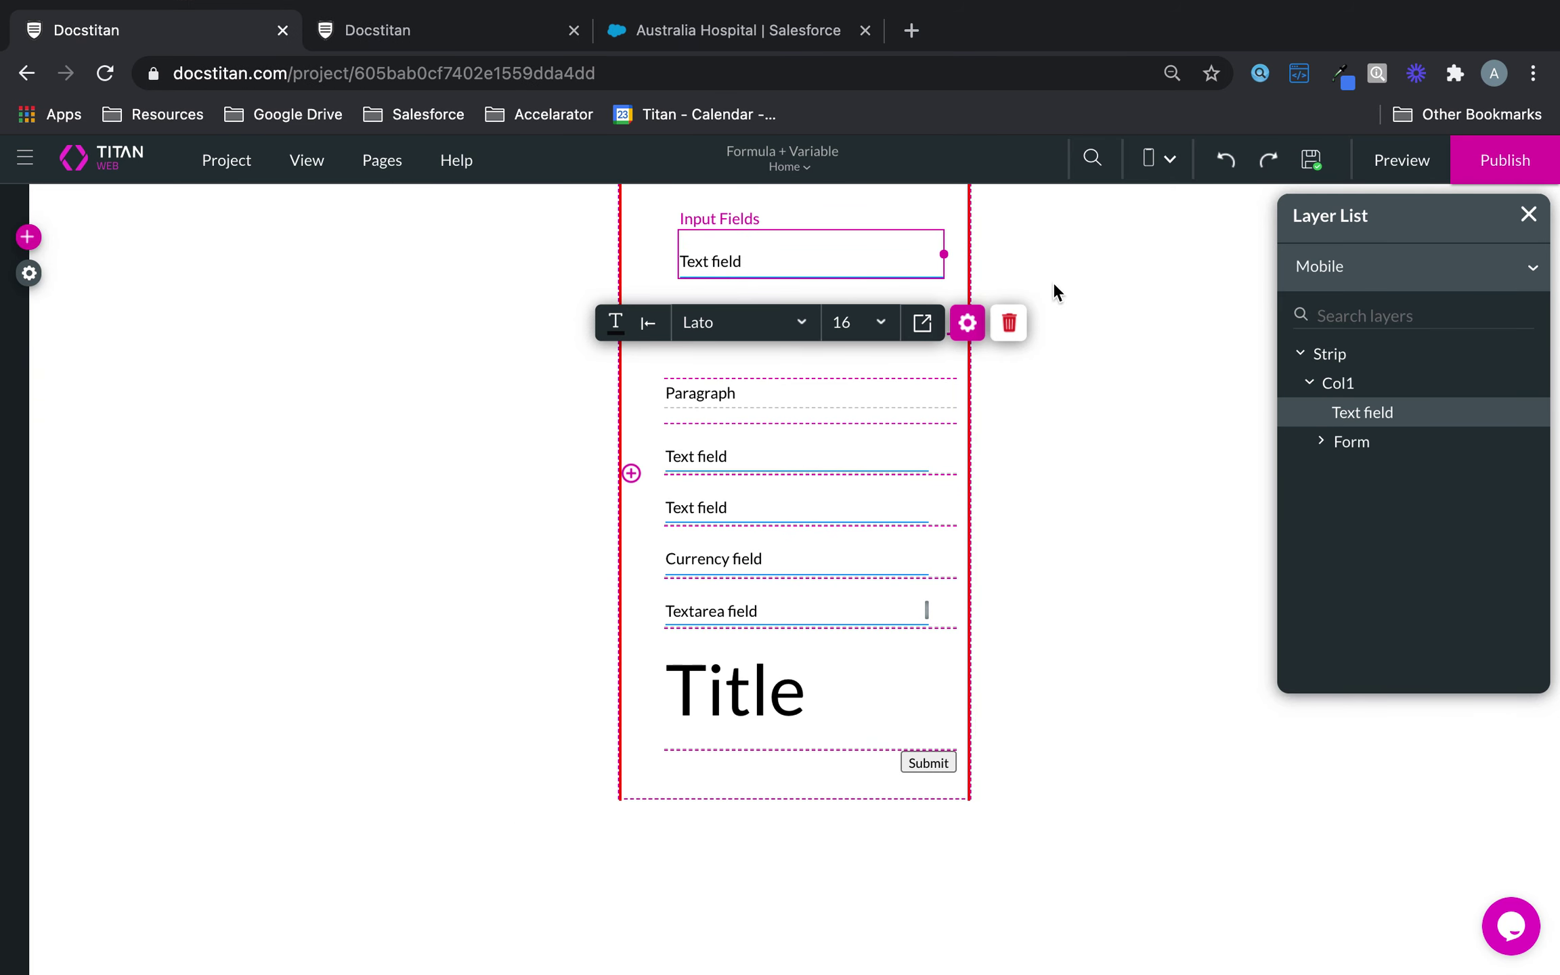
left_click(1156, 158)
mouse_move(802, 259)
left_mouse_down()
mouse_move(795, 392)
mouse_move(785, 369)
mouse_move(877, 344)
left_mouse_up()
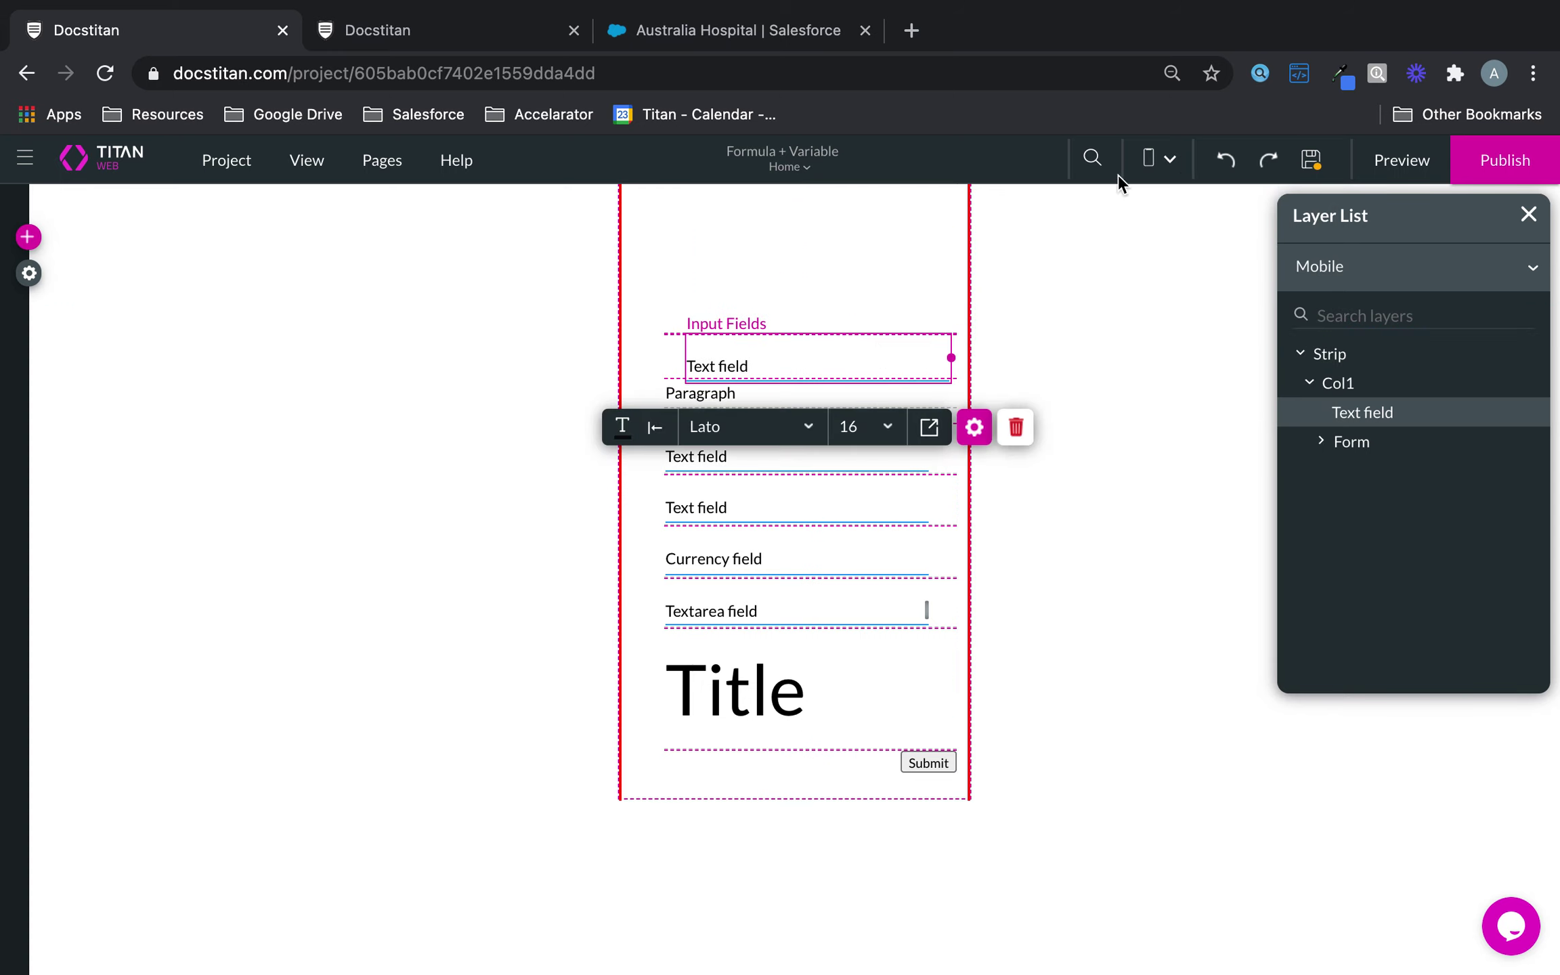
left_click(1164, 161)
left_click(1177, 199)
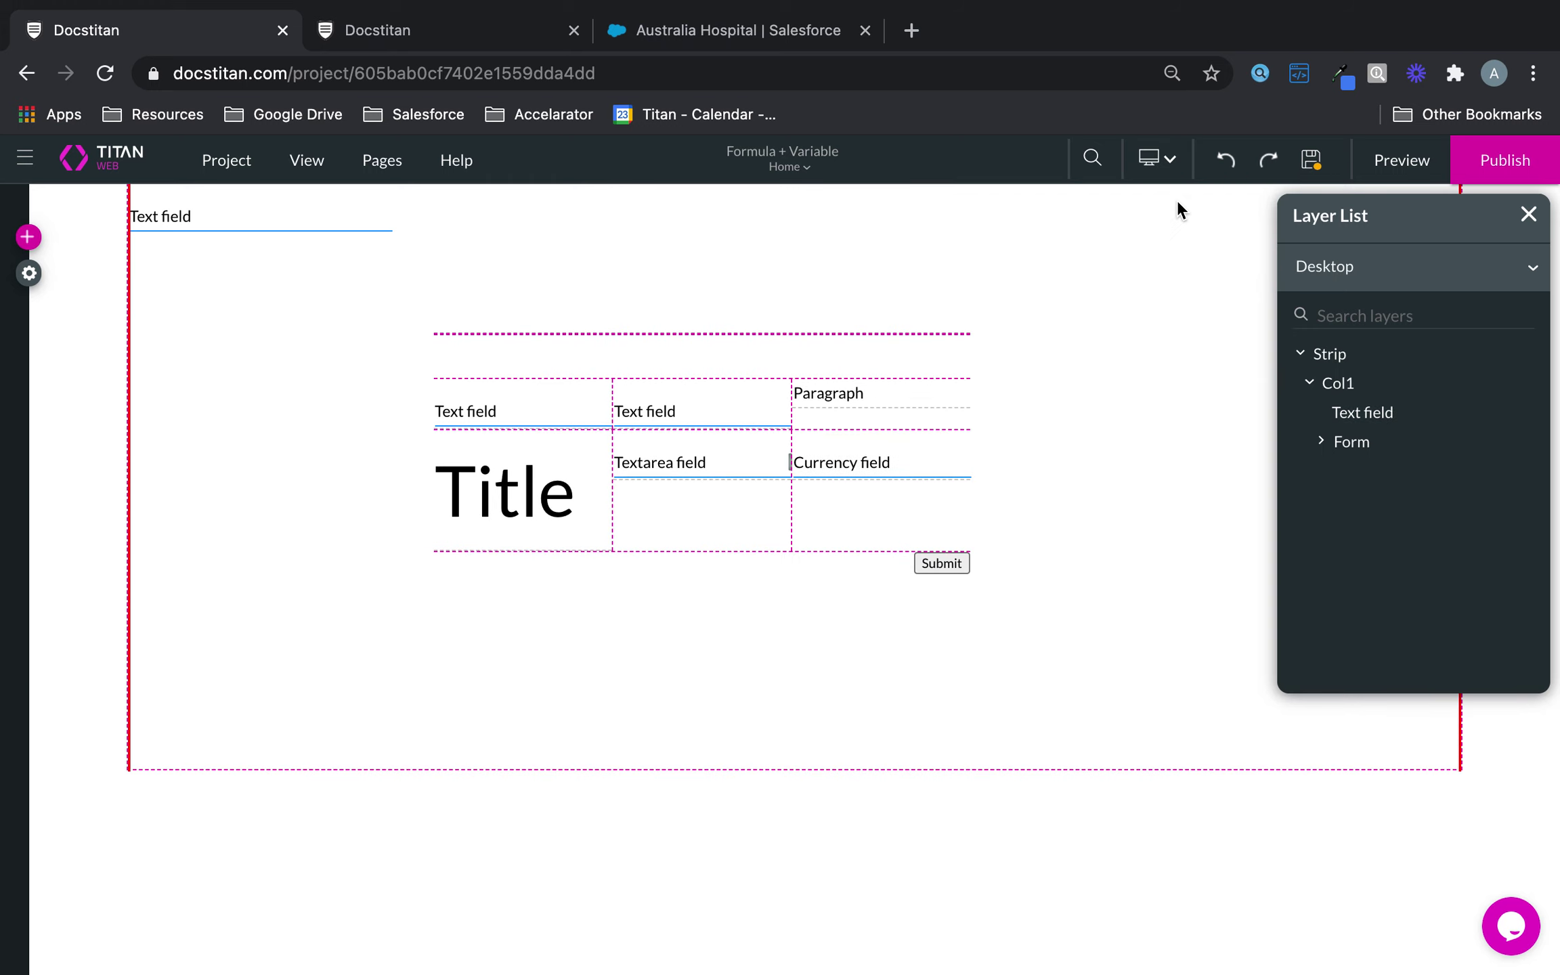
left_click_drag(289, 216, 736, 350)
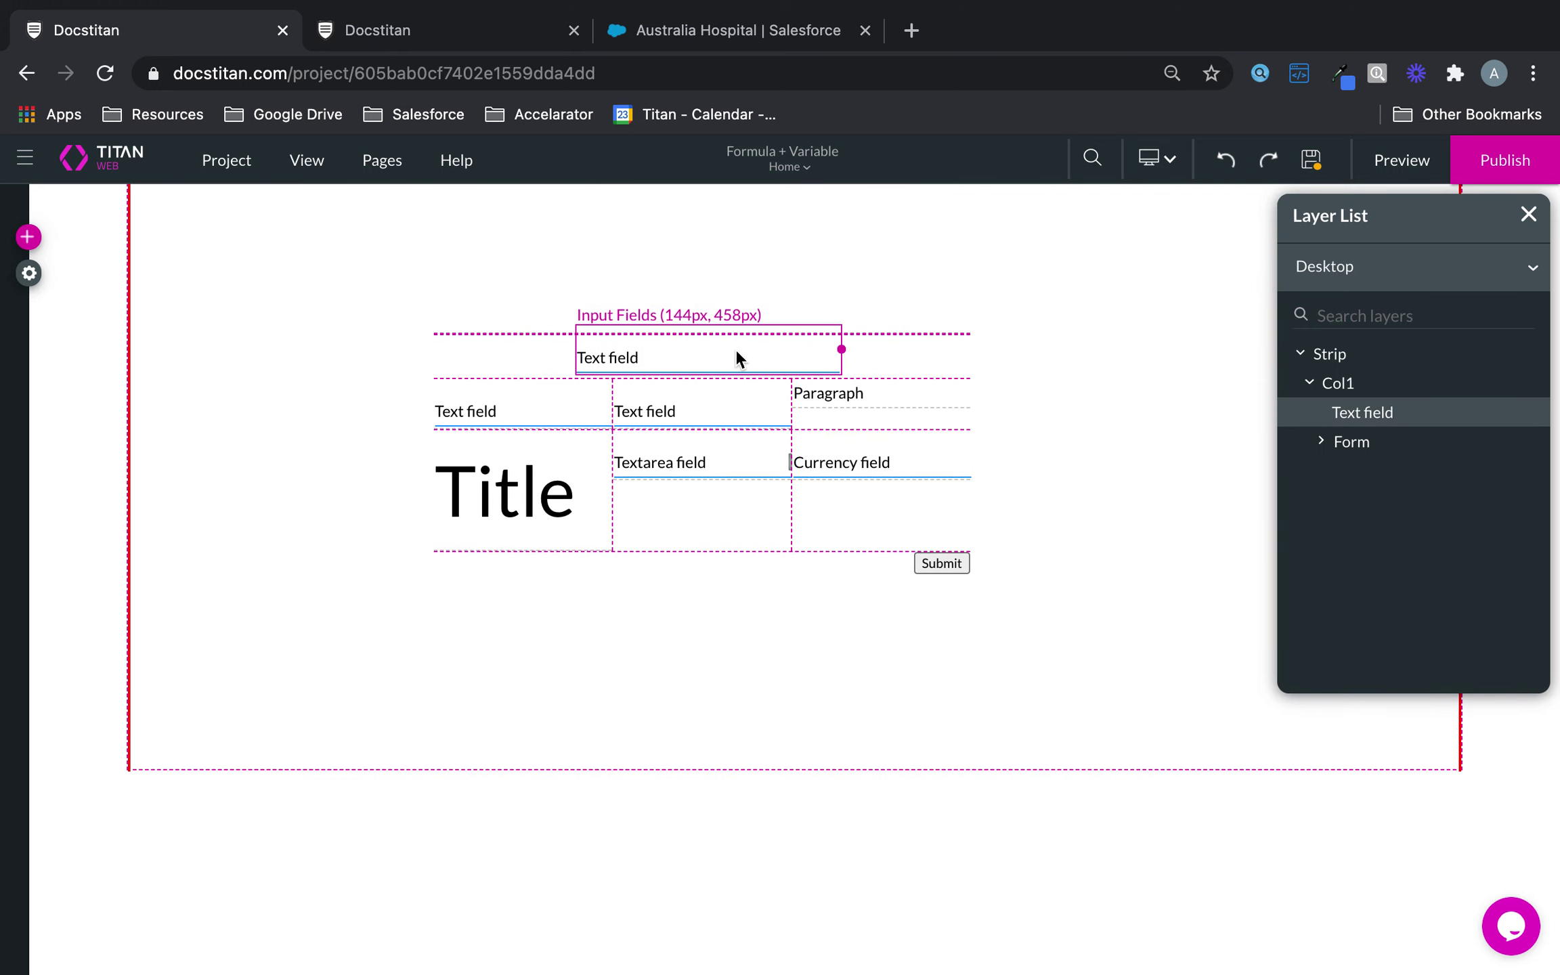
left_click_drag(736, 348, 569, 363)
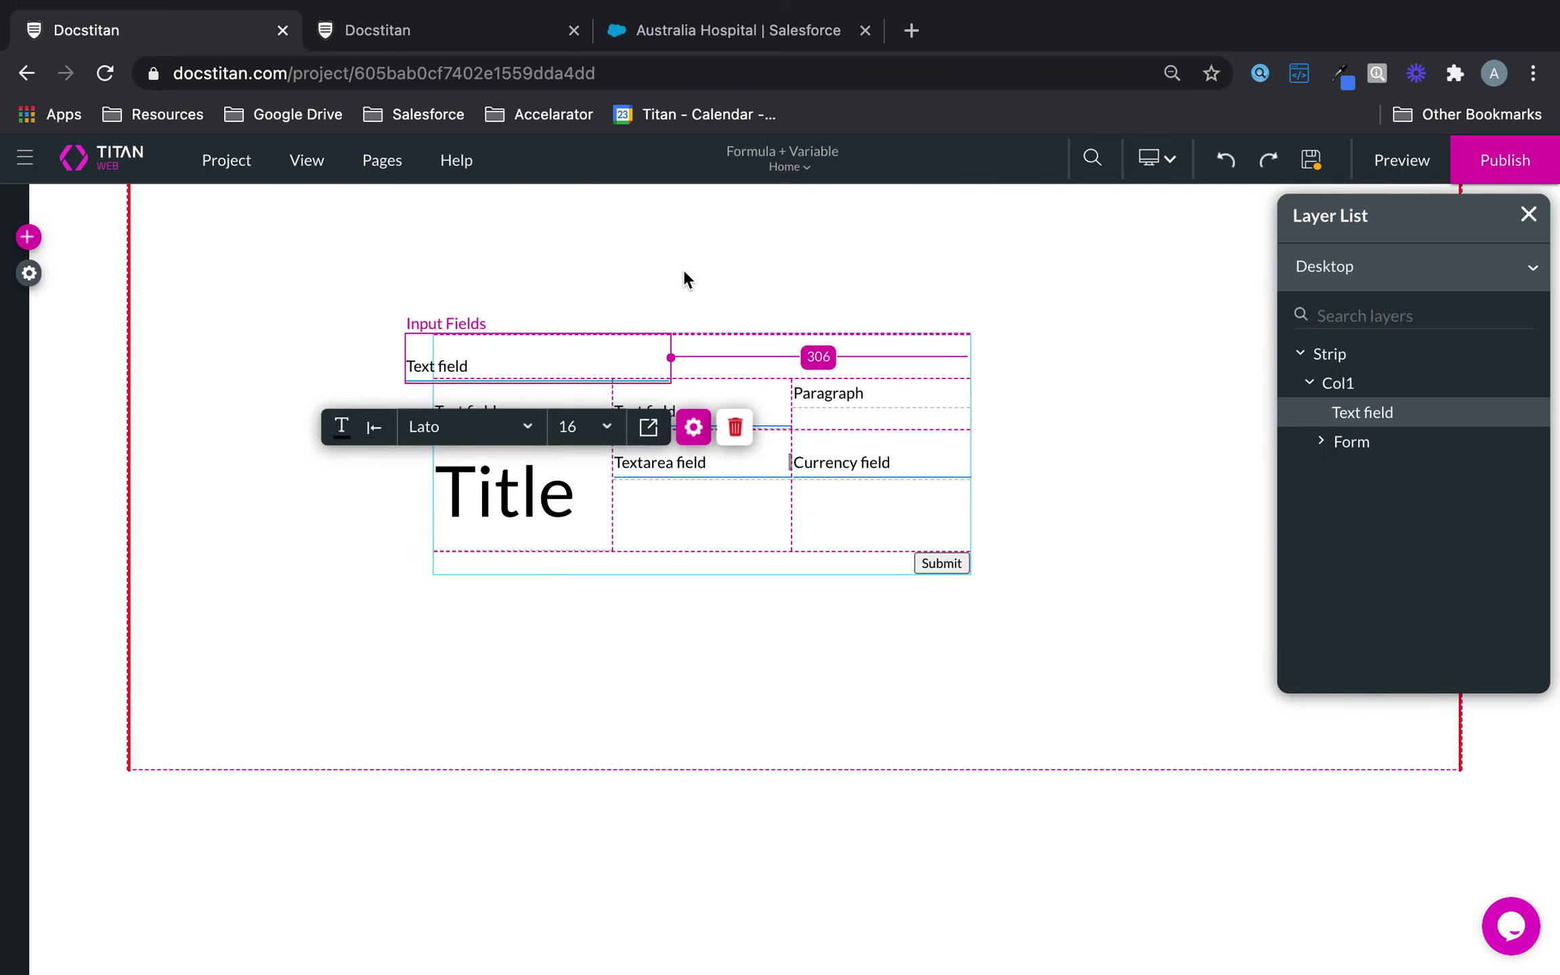
- Enlarge the form to about 623x353px and shift it further left
left_click(760, 365)
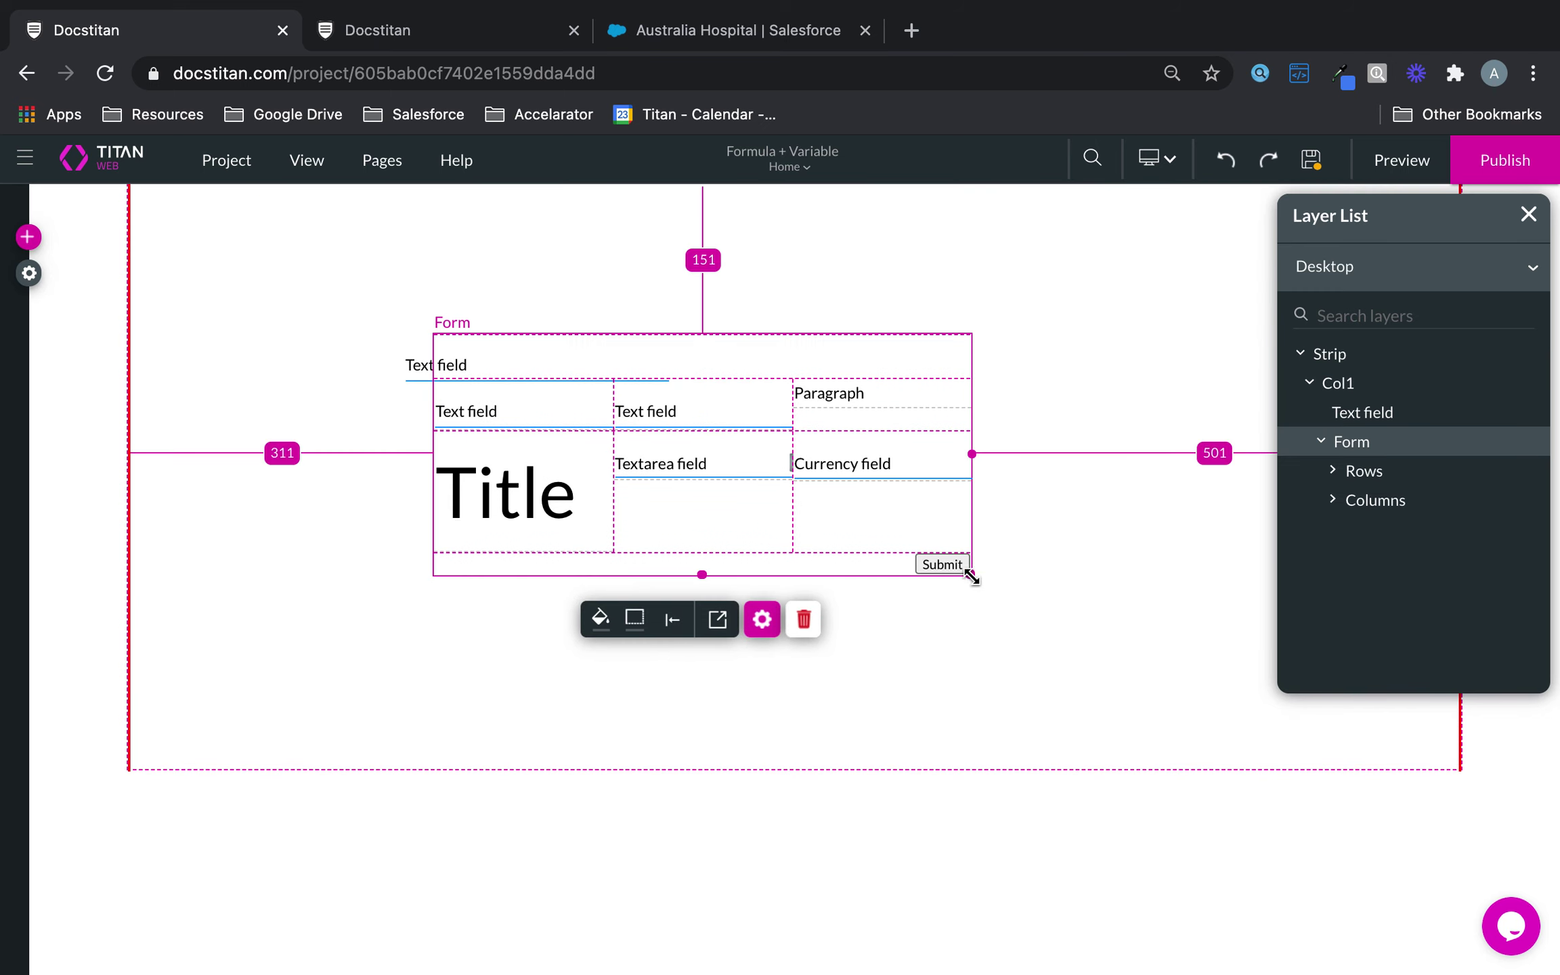
left_click_drag(971, 574, 1042, 681)
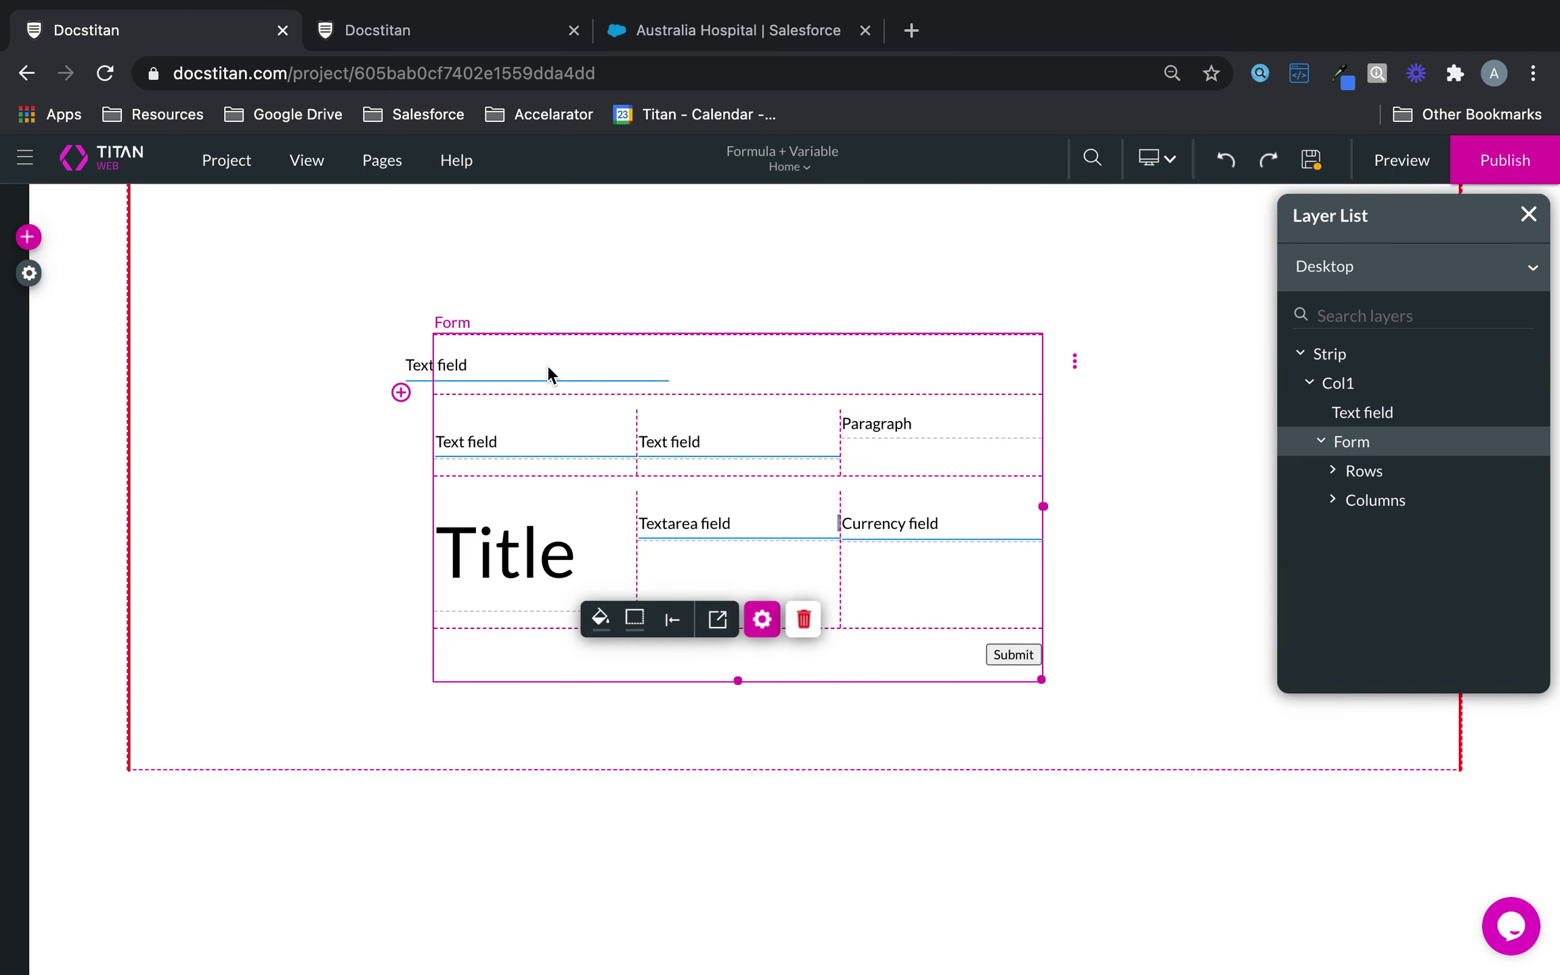
mouse_move(547, 371)
left_mouse_down()
mouse_move(494, 372)
mouse_move(605, 367)
left_mouse_up()
left_click(714, 176)
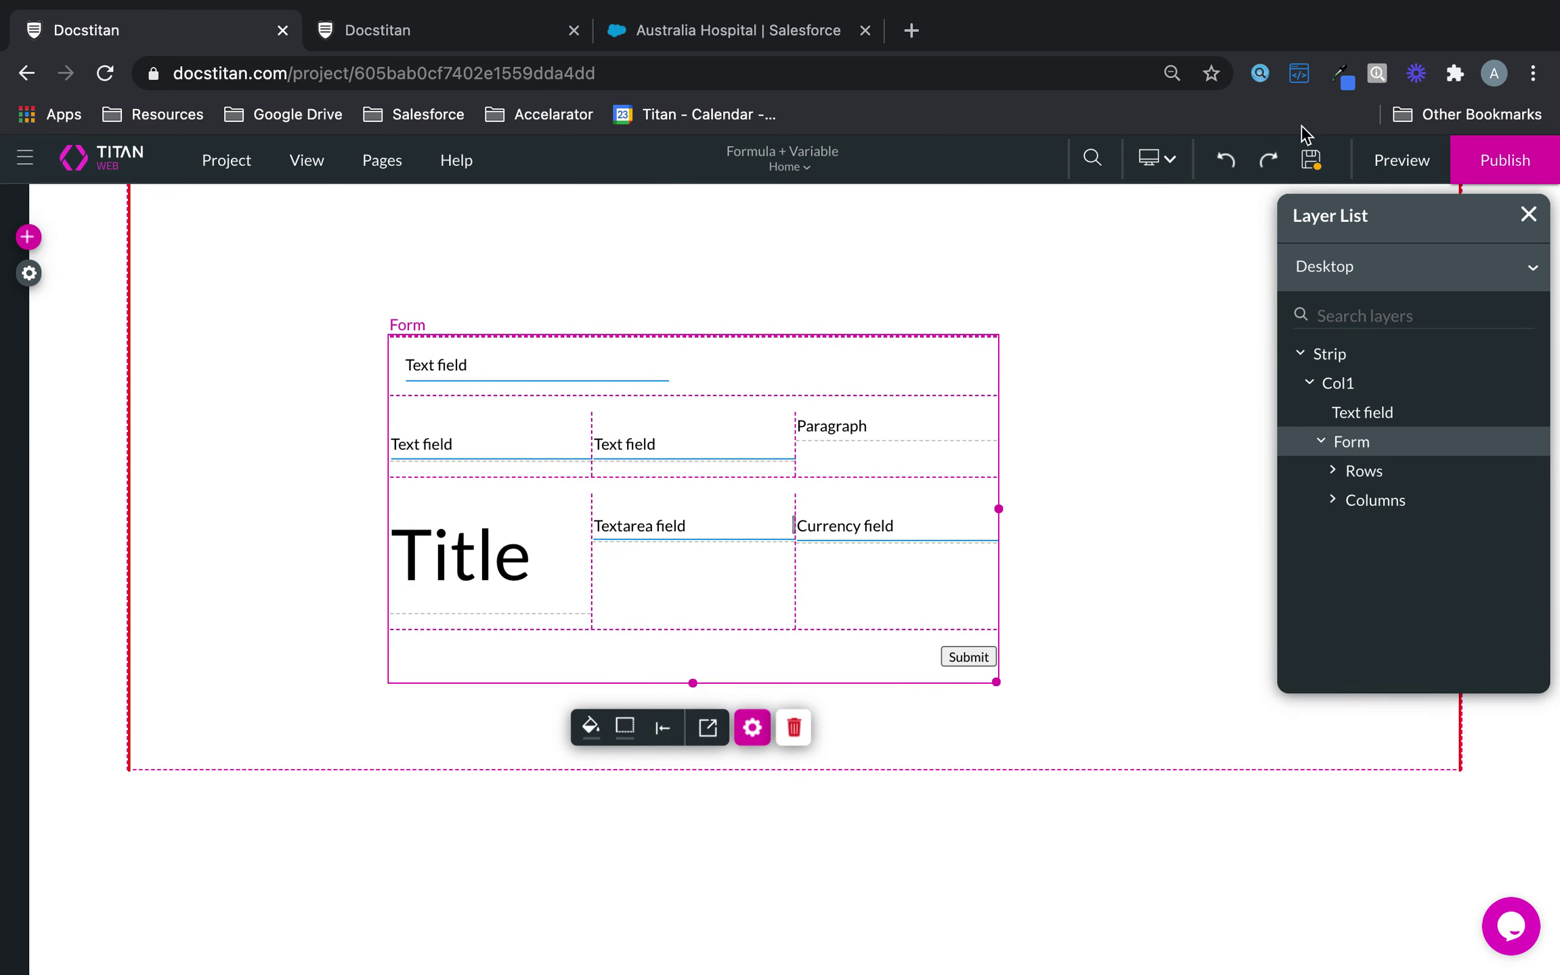
- In the Mobile (L) layout, move the text field above the Paragraph at the strip's top
left_click(1156, 159)
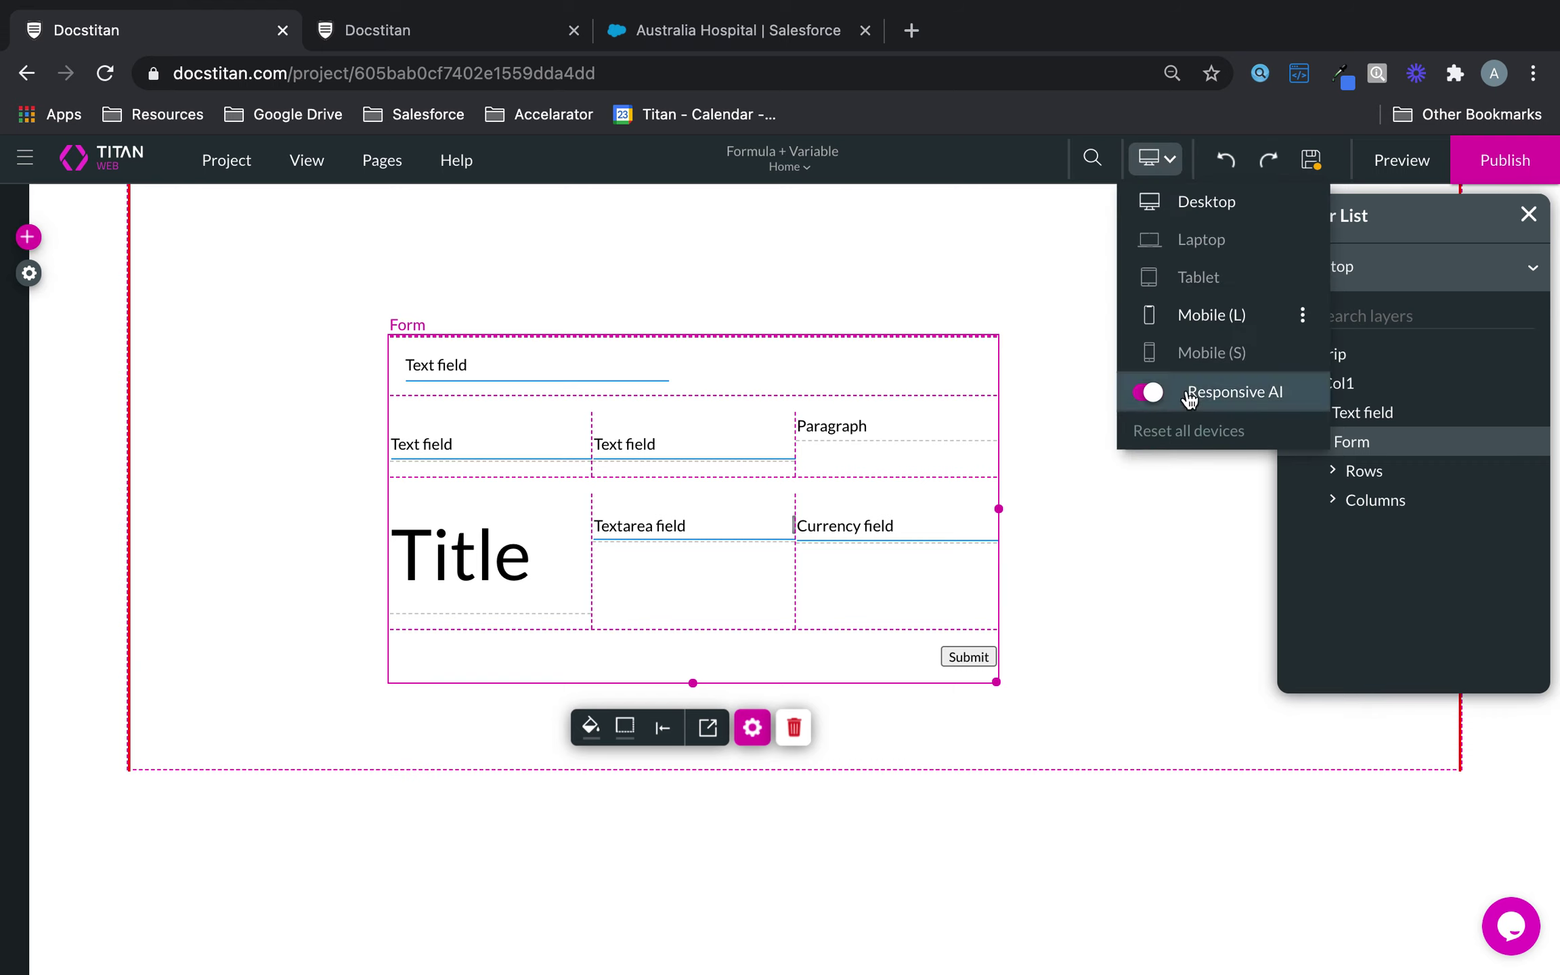
left_click(1189, 315)
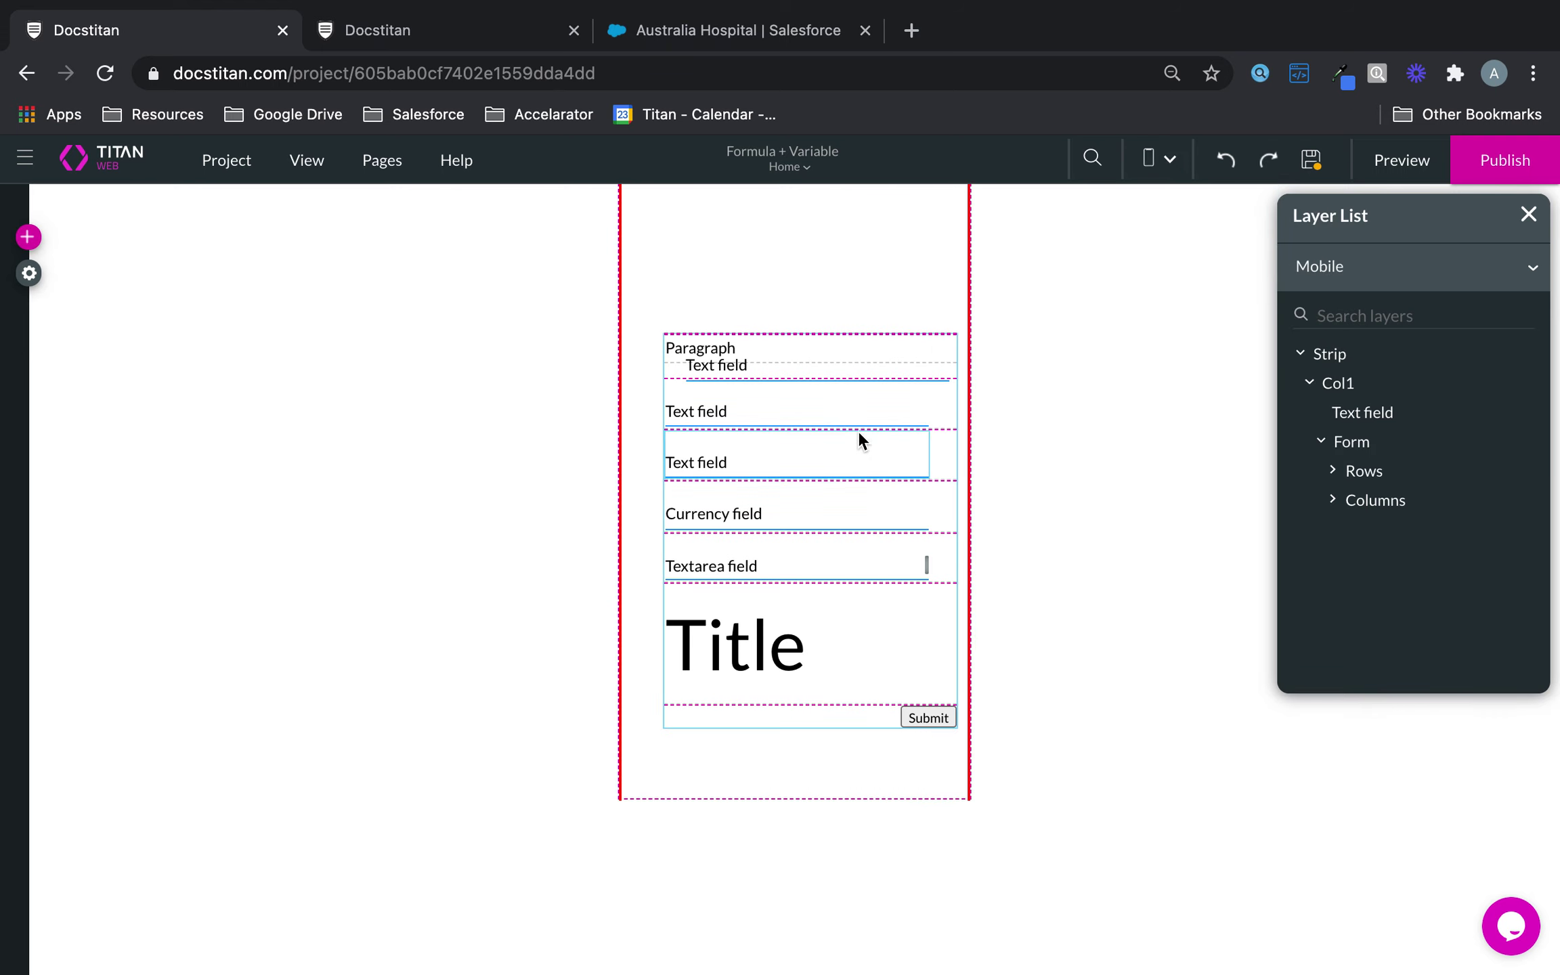
mouse_move(858, 439)
left_mouse_down()
mouse_move(834, 279)
mouse_move(797, 248)
left_mouse_up()
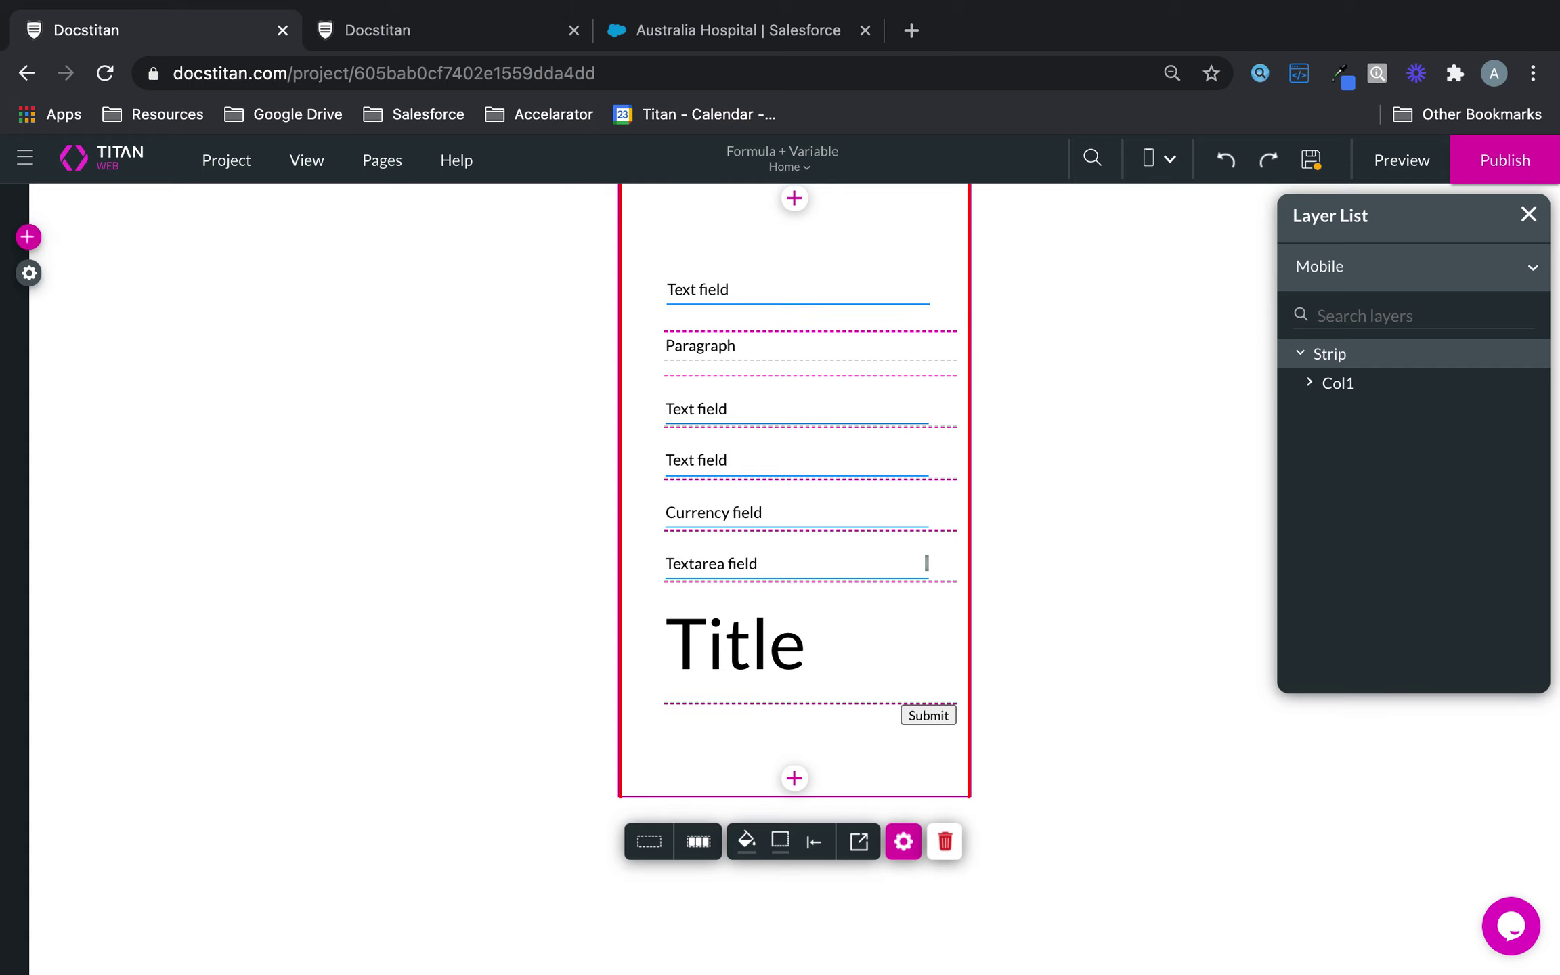